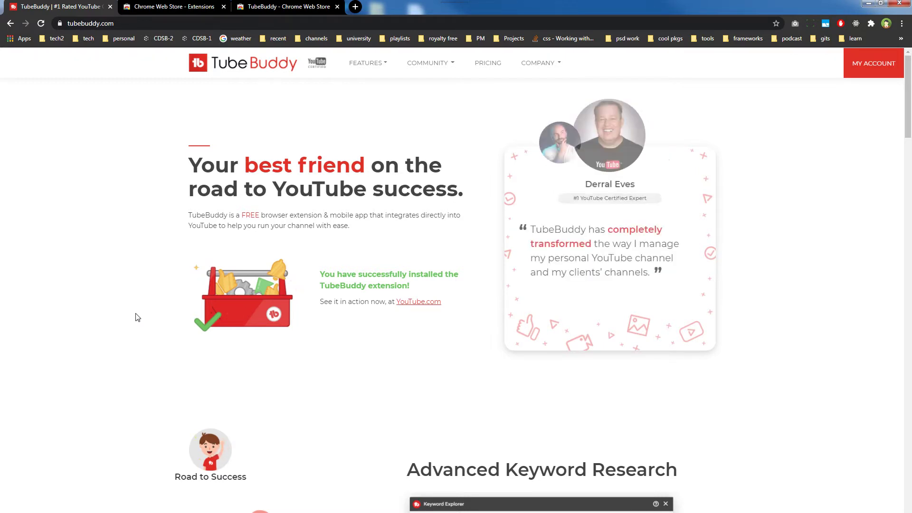
View the Chrome Web Store's extensions page and the TubeBuddy extension listing.
click(182, 8)
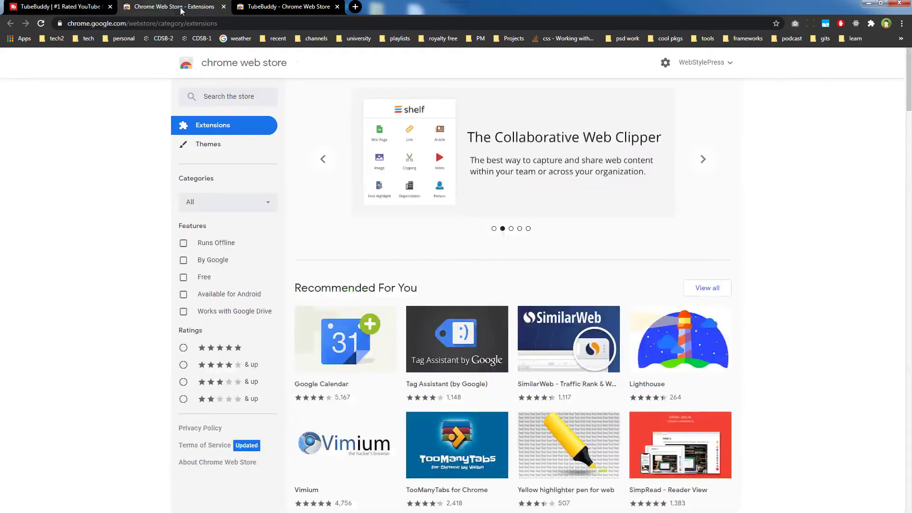
click(222, 96)
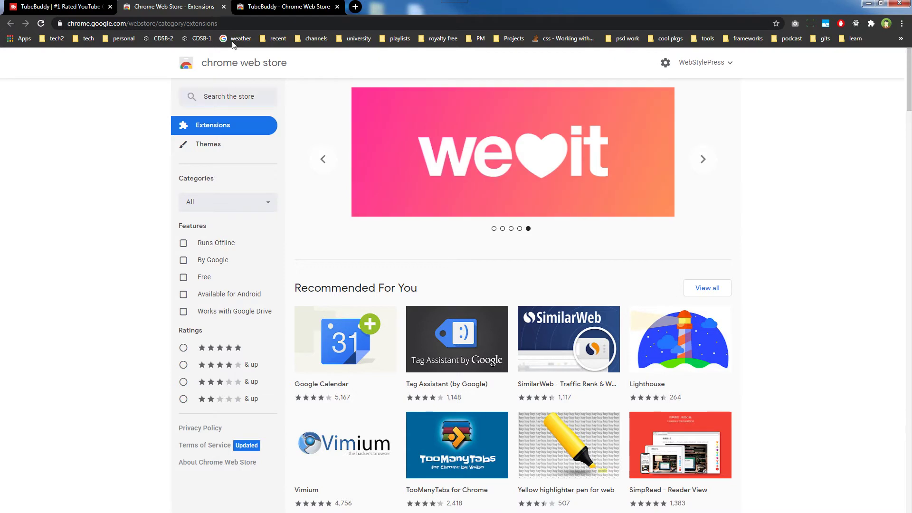
click(261, 11)
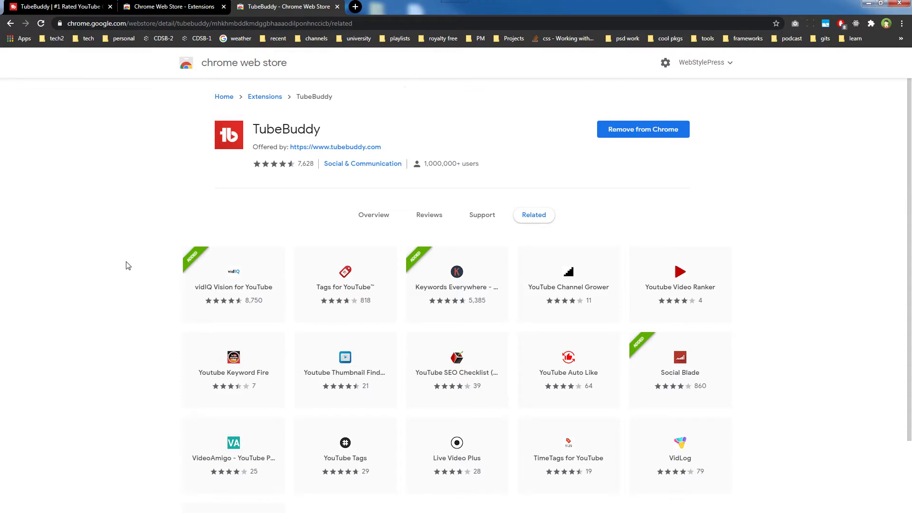
Switch to Firefox, show the channel content in YouTube Studio, and view the TubeBuddy menu there.
key(alt+Tab)
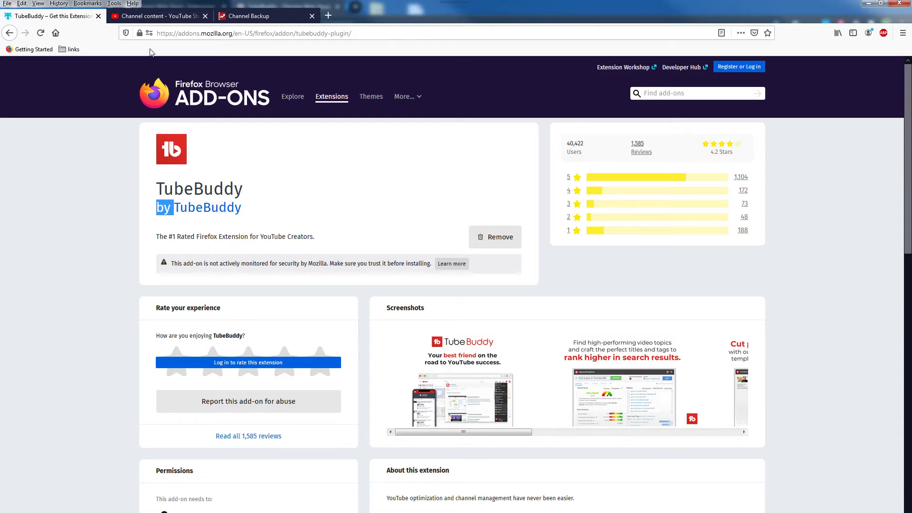
click(181, 17)
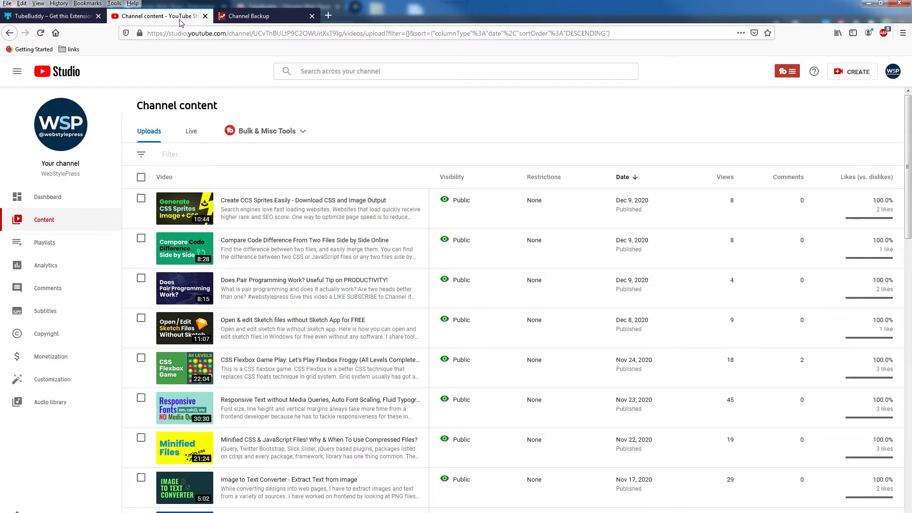
click(793, 77)
click(794, 74)
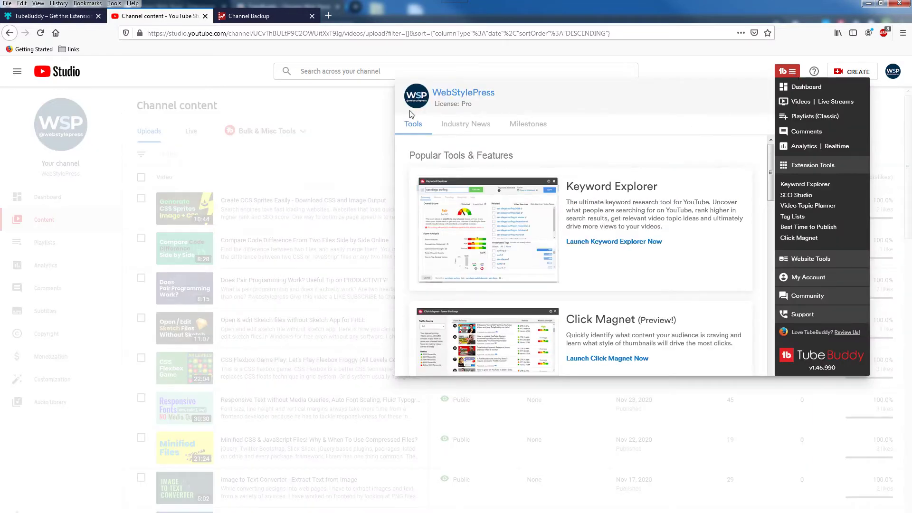
click(309, 137)
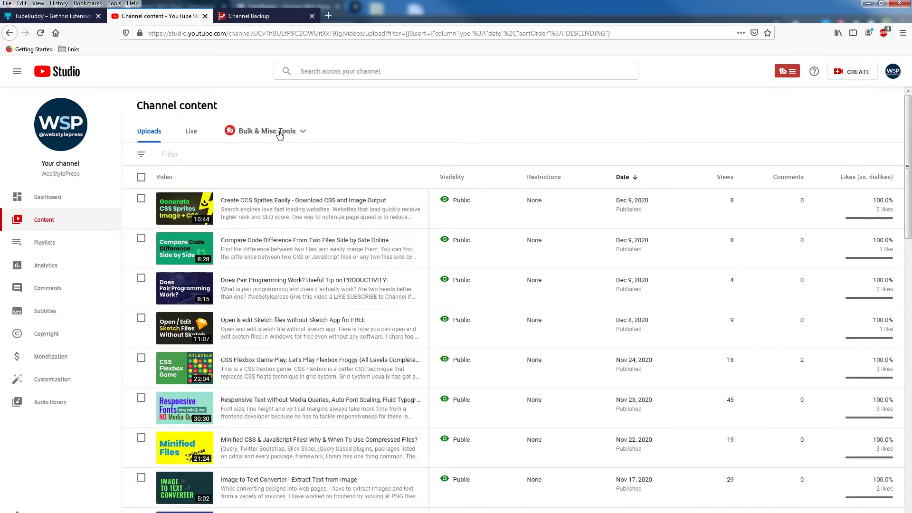
View TubeBuddy's Channel Backup options for the channel and the previous backups on the Backups & Export page.
click(288, 136)
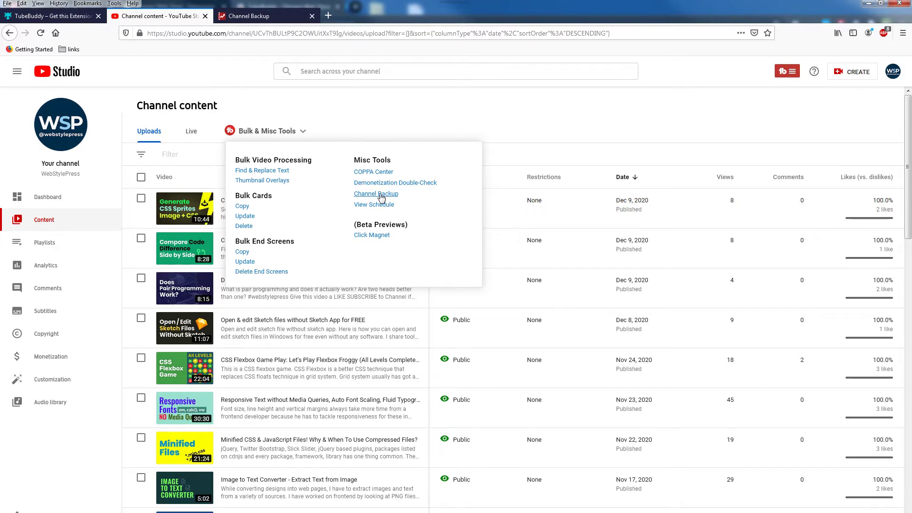
click(378, 195)
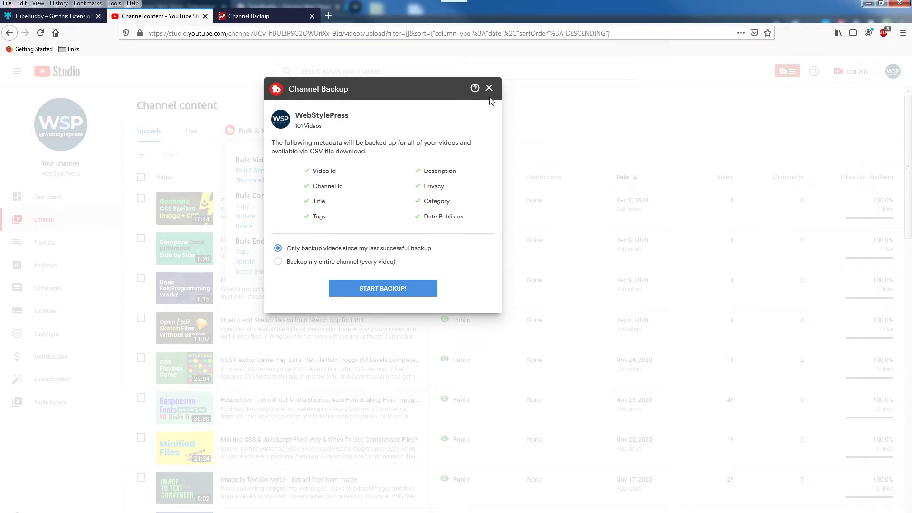
click(489, 88)
click(278, 21)
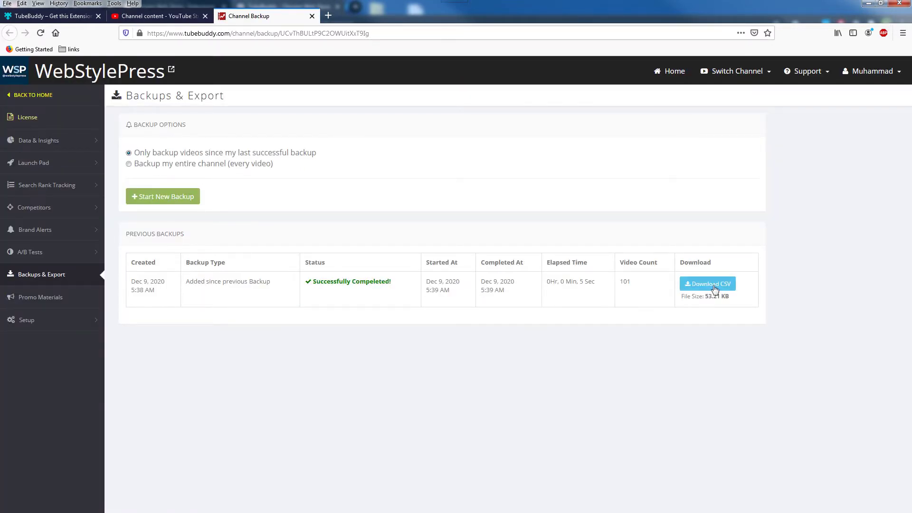
click(164, 15)
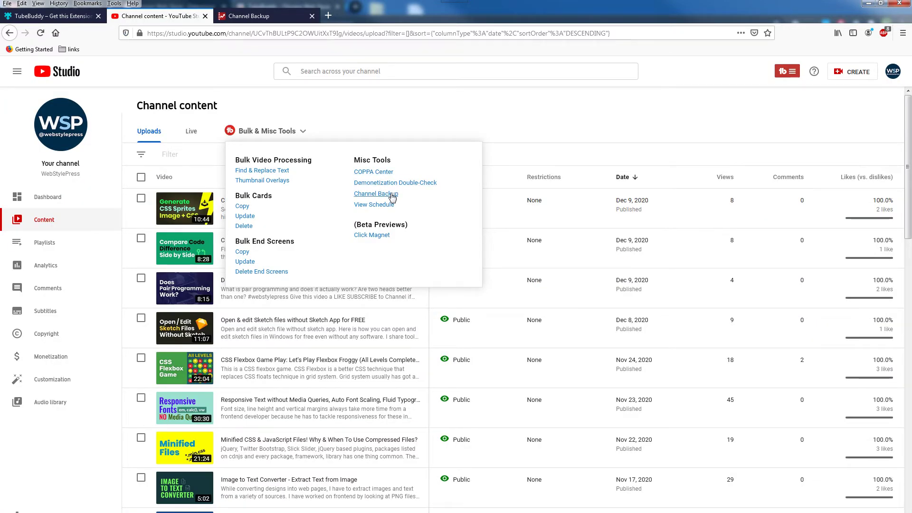
Review the popular tools and features in the TubeBuddy menu, from Keyword Explorer through Videolytics.
click(794, 72)
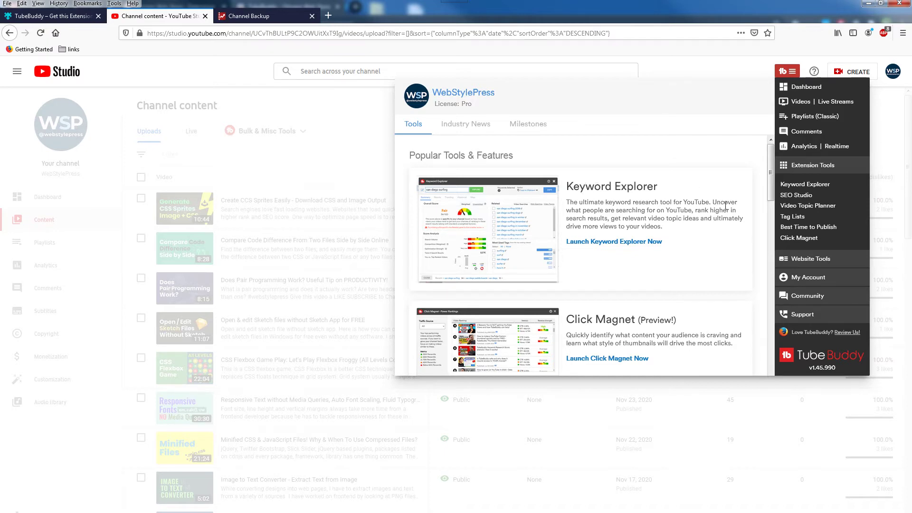
scroll(726, 209, down, 3)
scroll(726, 209, down, 2)
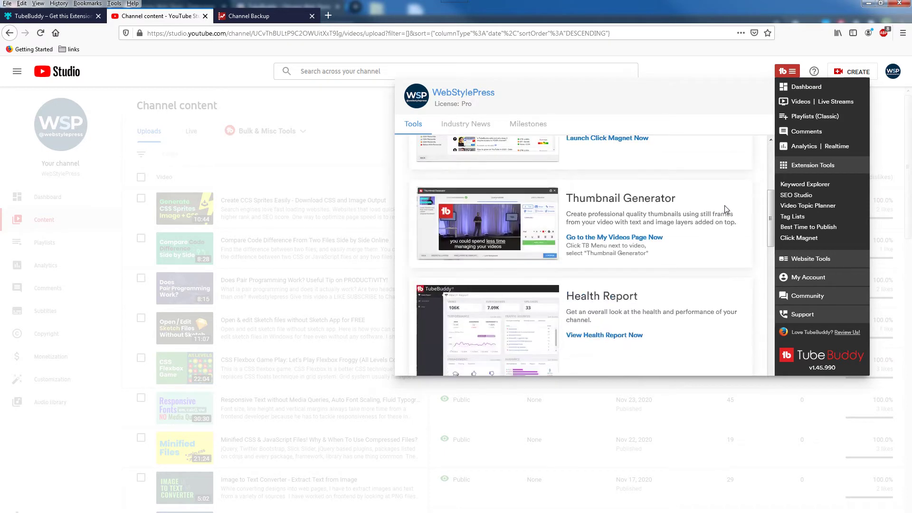
scroll(726, 209, down, 2)
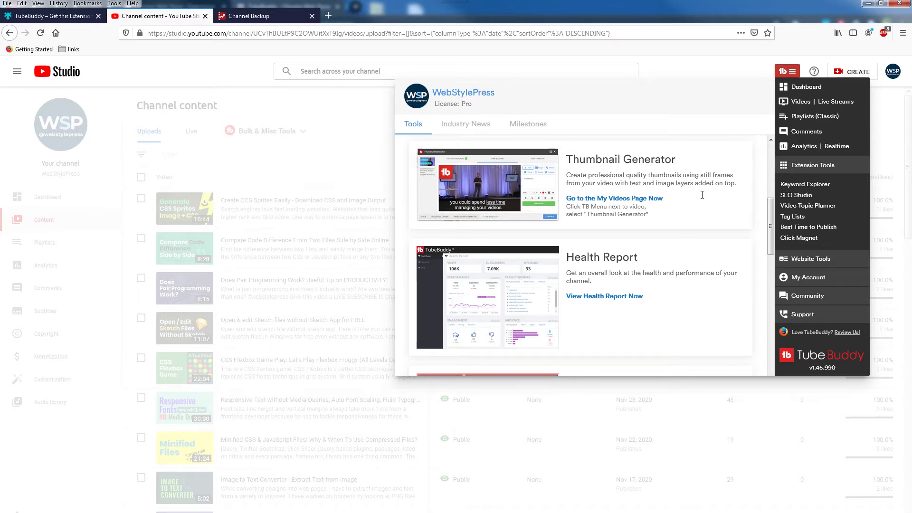
scroll(702, 198, down, 1)
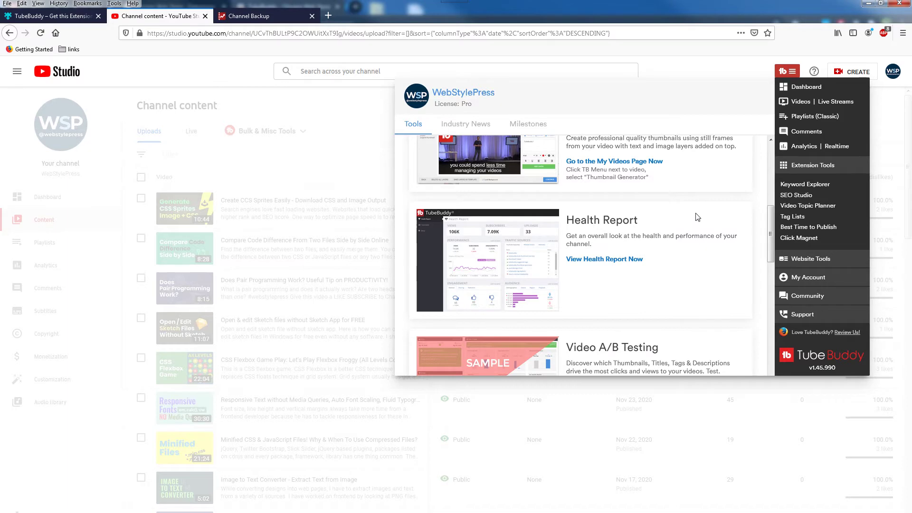
scroll(697, 217, down, 3)
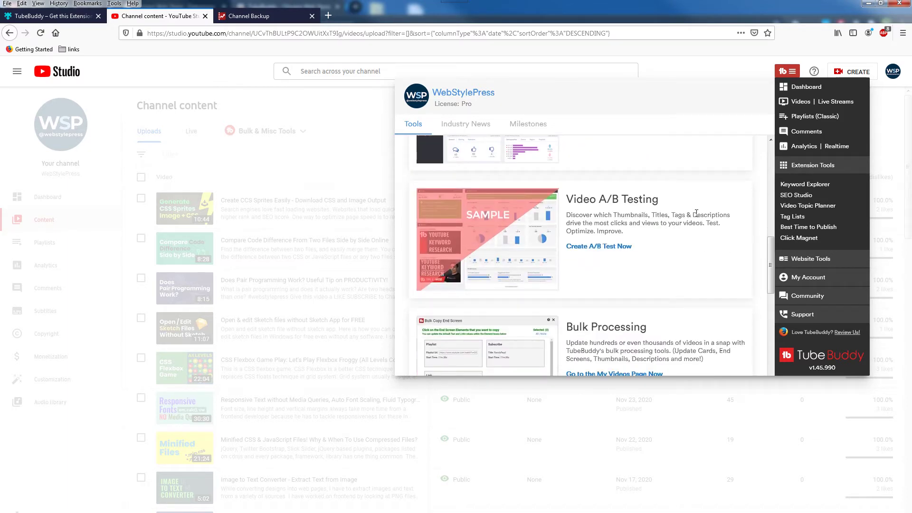
scroll(697, 213, down, 3)
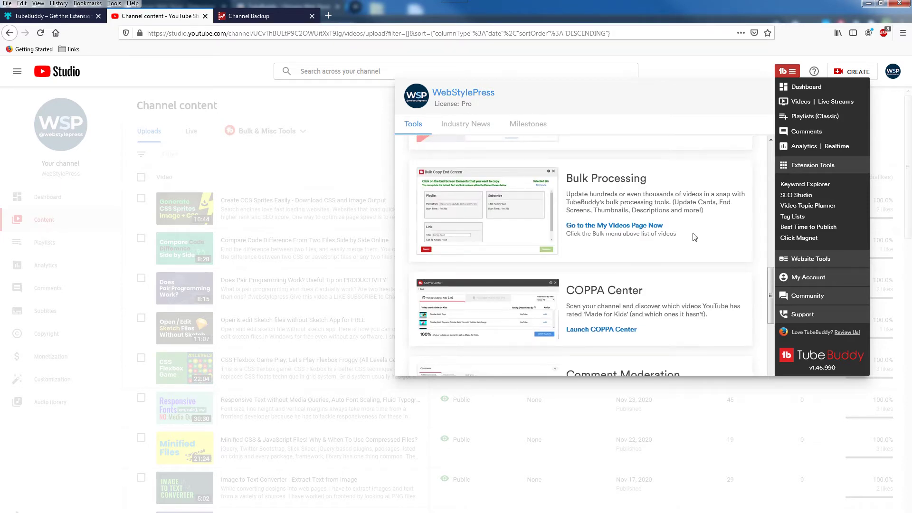
scroll(691, 233, down, 5)
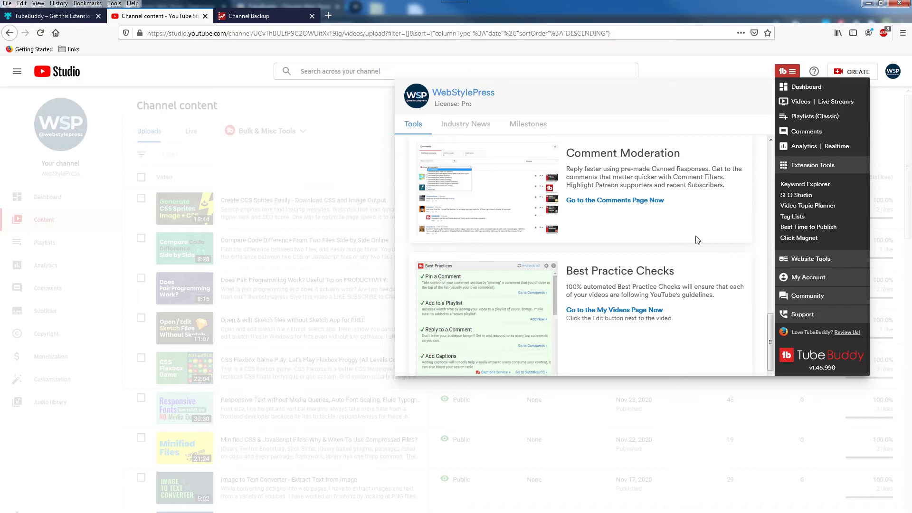
scroll(698, 247, down, 5)
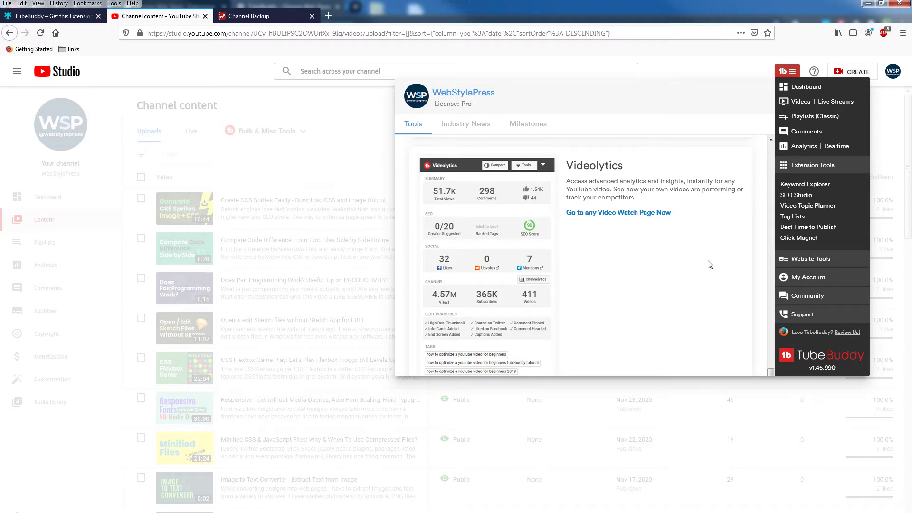
scroll(715, 269, up, 10)
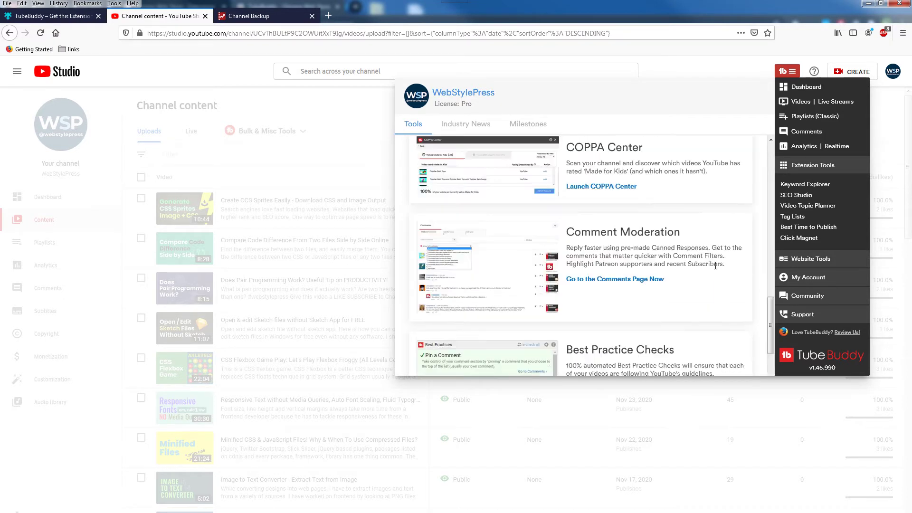
scroll(716, 269, up, 5)
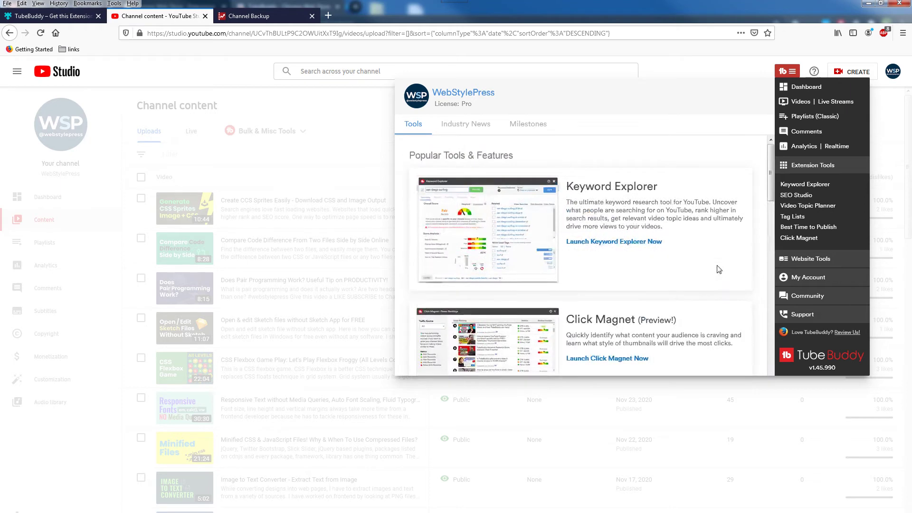
Open Keyword Explorer and explore the keyword "font family".
click(816, 184)
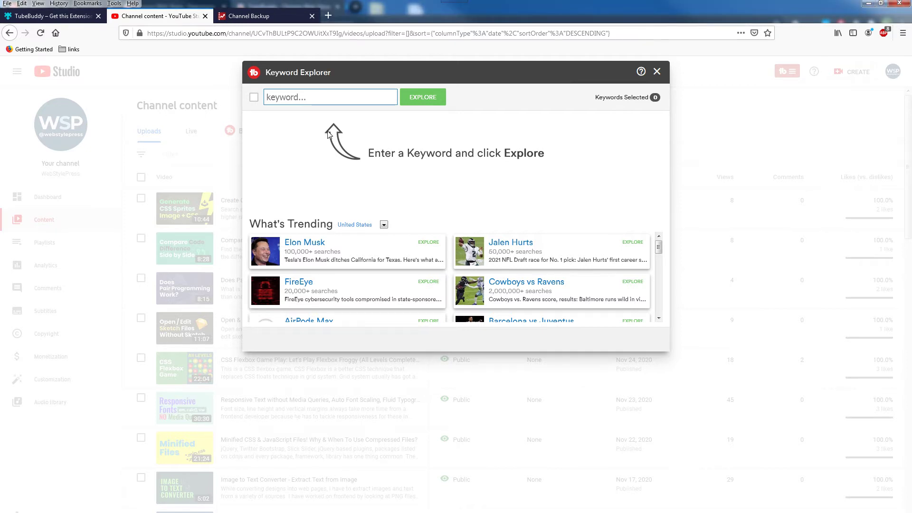
text(font family)
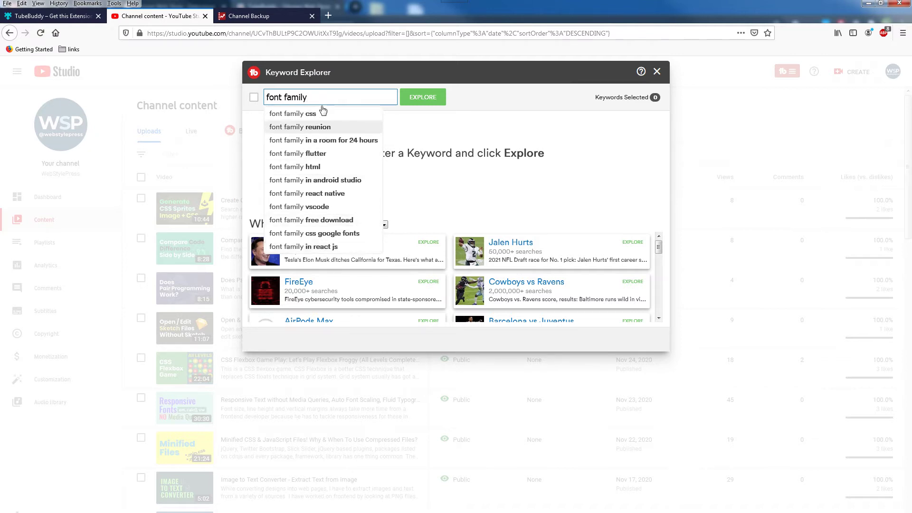
click(418, 101)
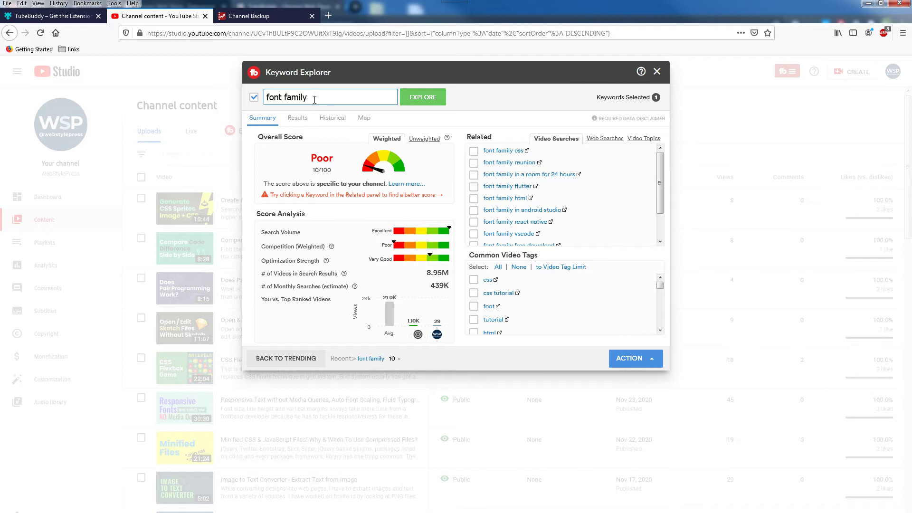
Explore the keyword "what is font family" and its related video search "what is font family in css".
triple_click(267, 97)
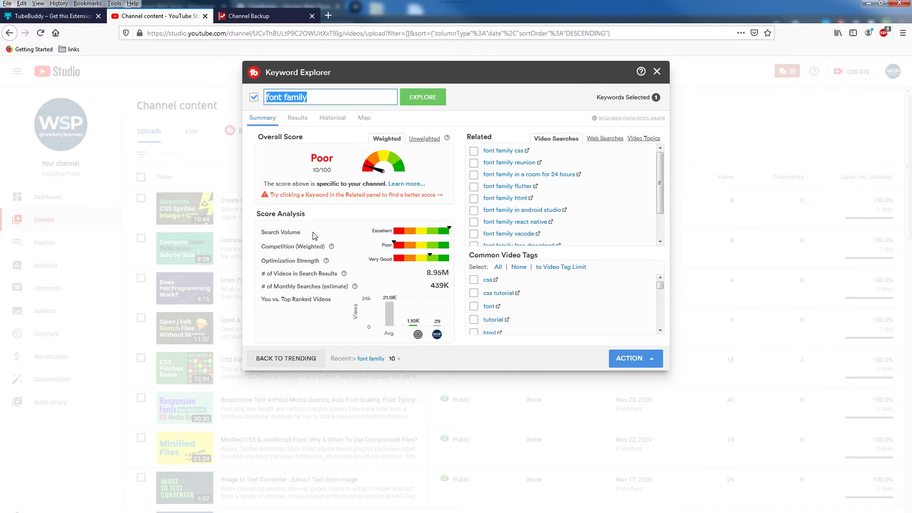
click(382, 140)
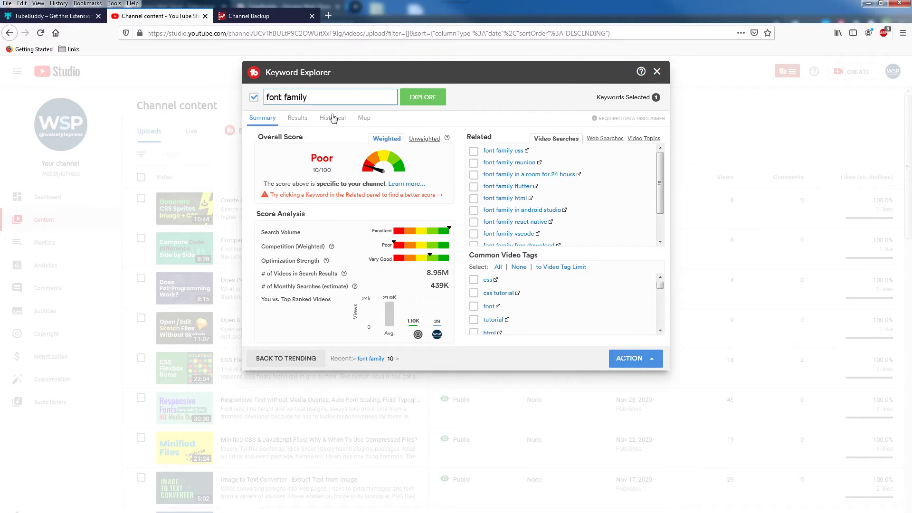
click(324, 99)
drag(319, 99, 264, 101)
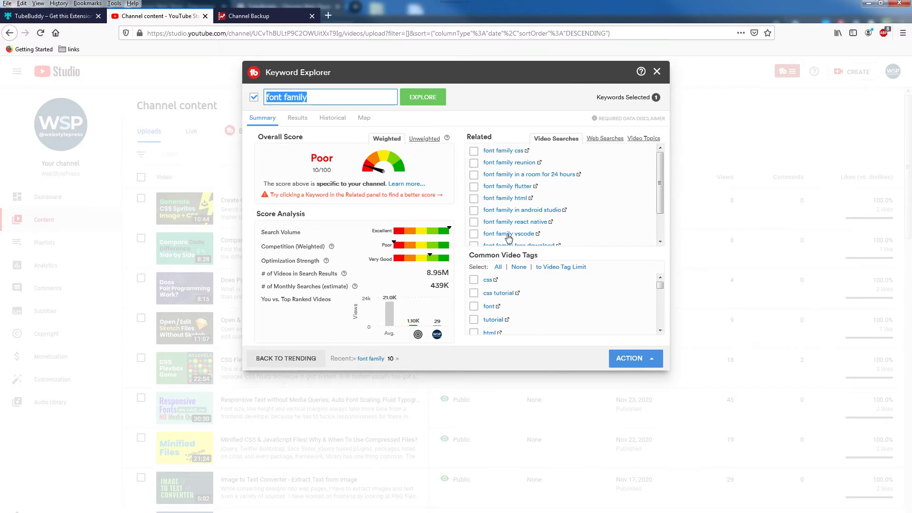
key(Home)
text(what is)
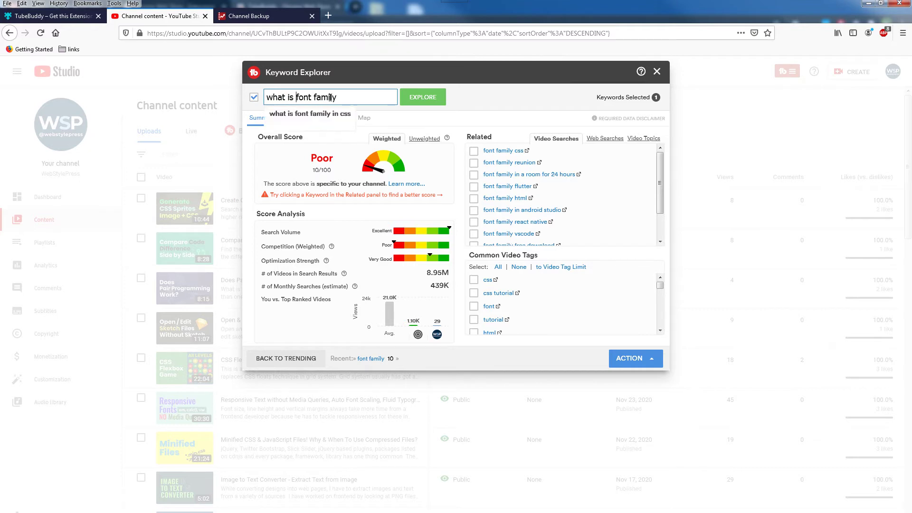
click(425, 104)
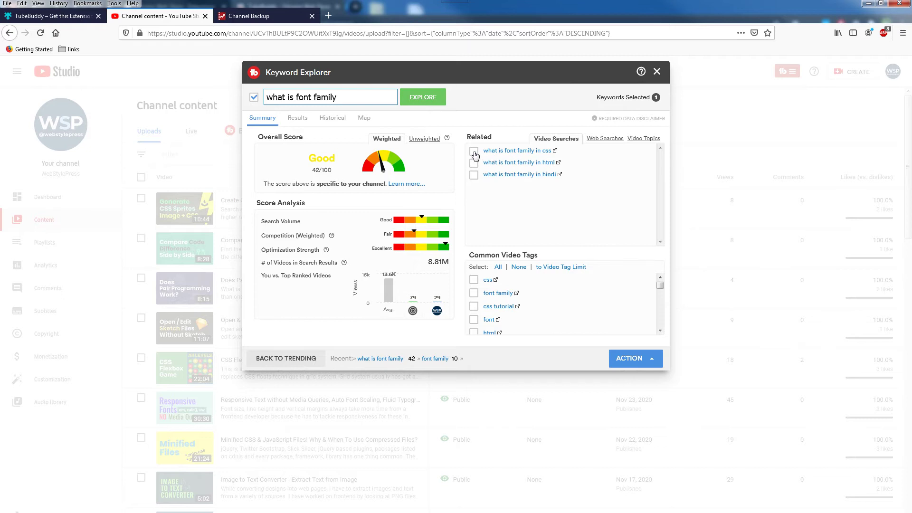
click(506, 151)
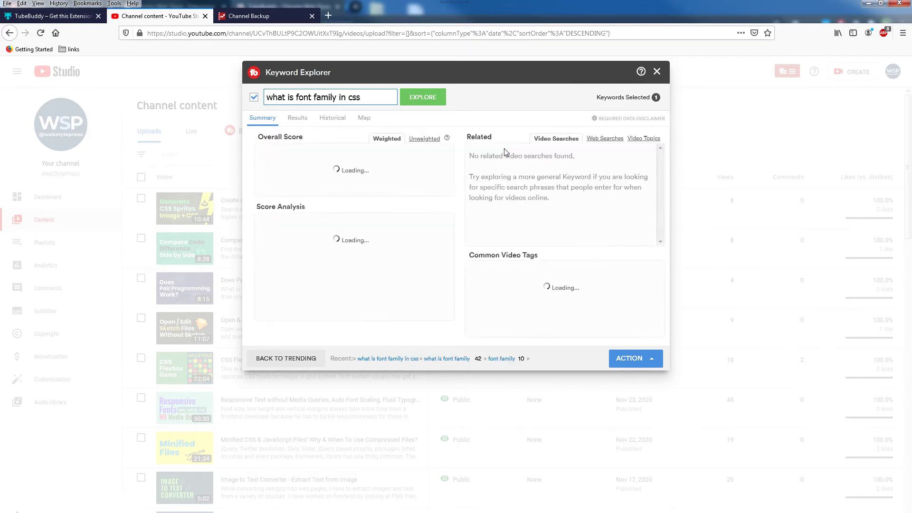
Shorten the keyword back to "font family" and explore it again.
drag(361, 96, 261, 96)
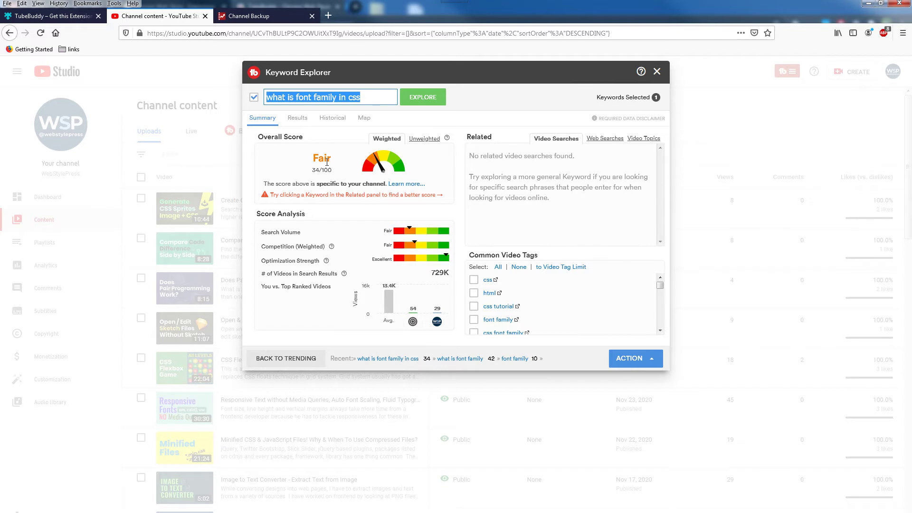
key(End)
key(BackSpace)
key(BackSpace)
key(BackSpace)
key(BackSpace)
key(BackSpace)
key(BackSpace)
key(BackSpace)
key(Home)
key(ctrl+shift+Right)
key(ctrl+shift+Right)
key(Delete)
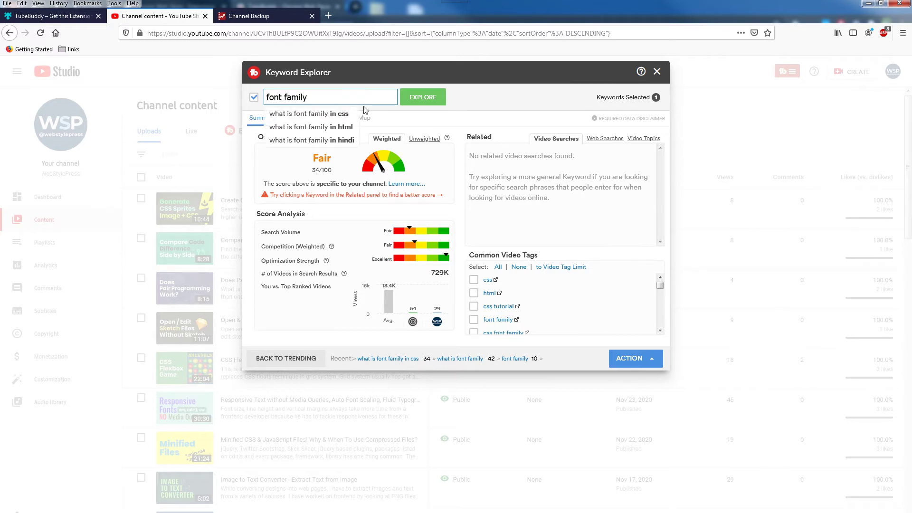
key(Return)
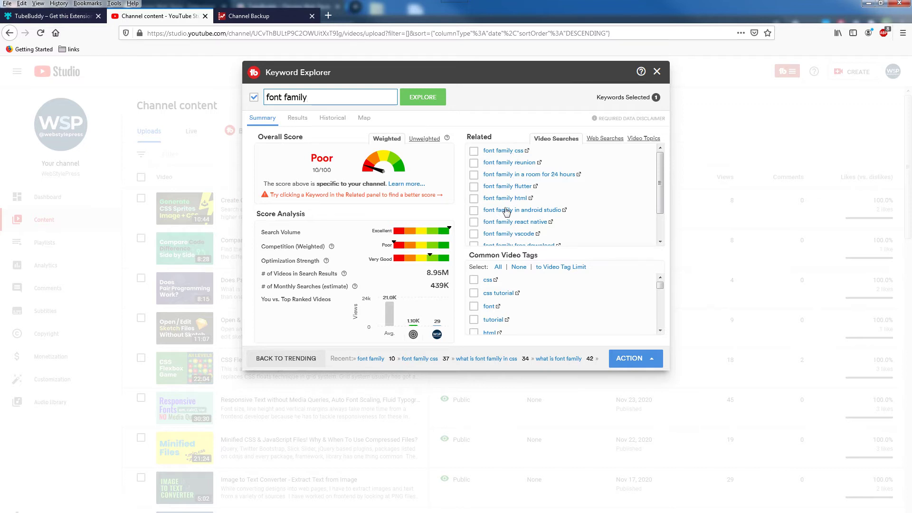
Explore the related video searches "font family css" and "css font family tutorial".
click(504, 151)
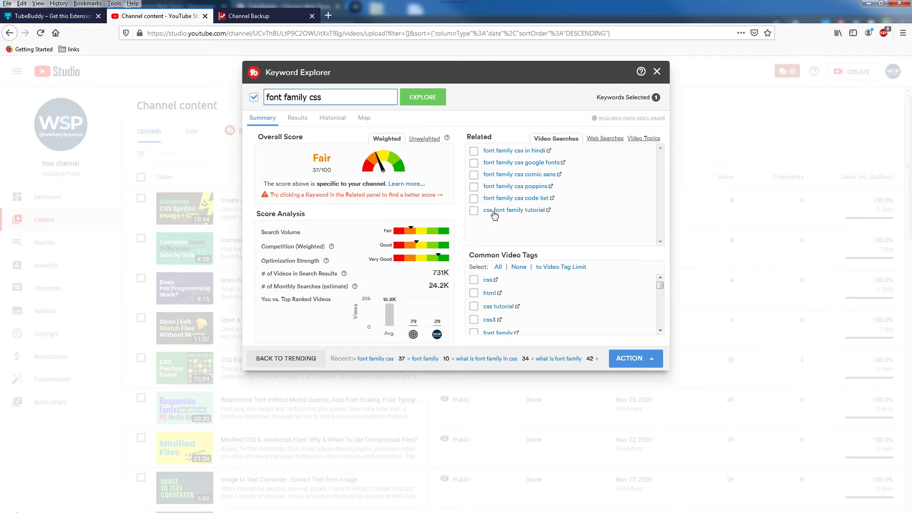
click(523, 212)
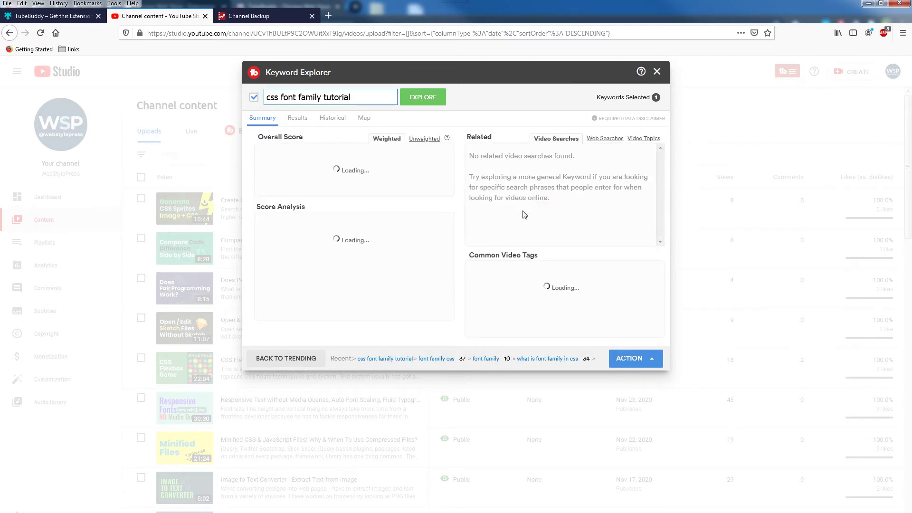
Examine the overall score of the keyword "css font family tutorial".
drag(363, 99, 263, 98)
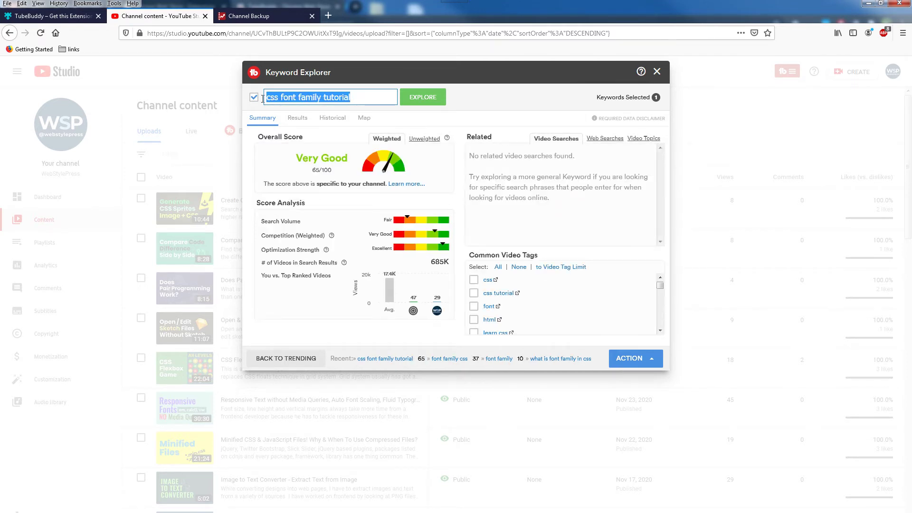
drag(342, 158, 286, 138)
click(365, 97)
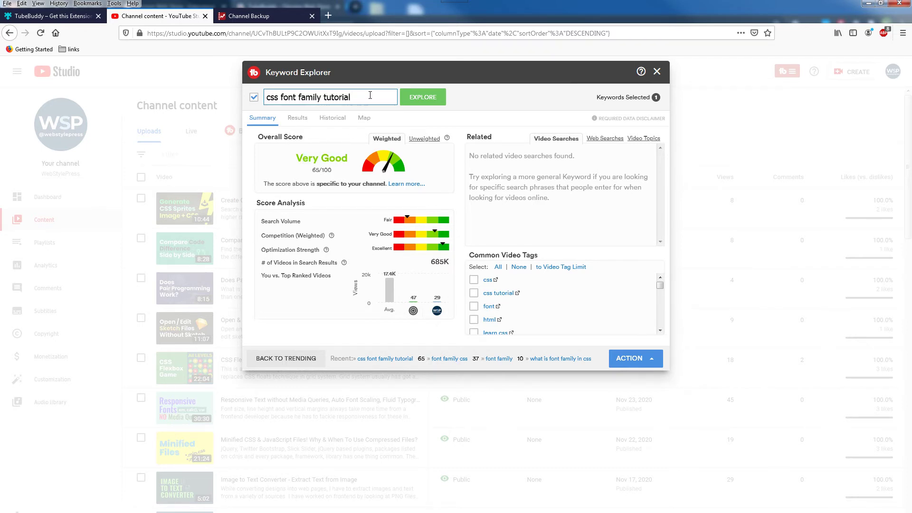
key(ctrl+shift+Left)
key(ctrl+shift+Left)
key(ctrl+shift+Left)
key(ctrl+shift+Left)
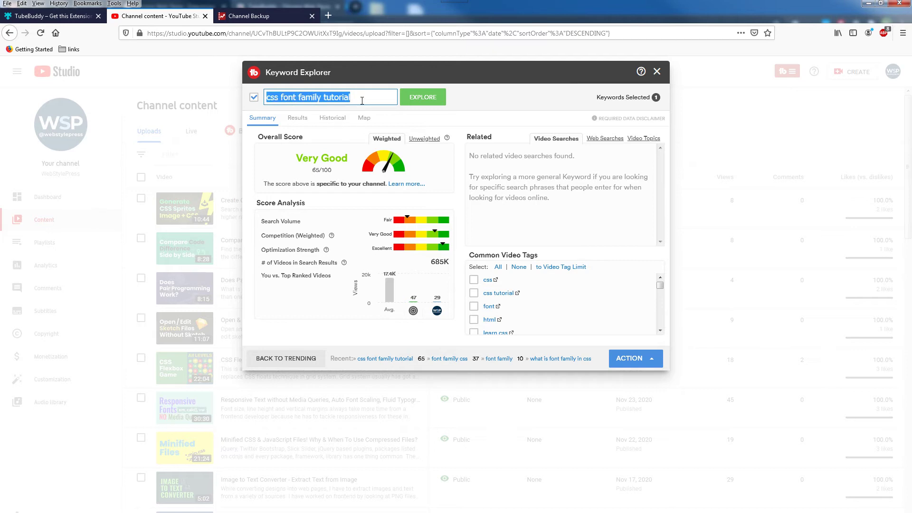
click(362, 101)
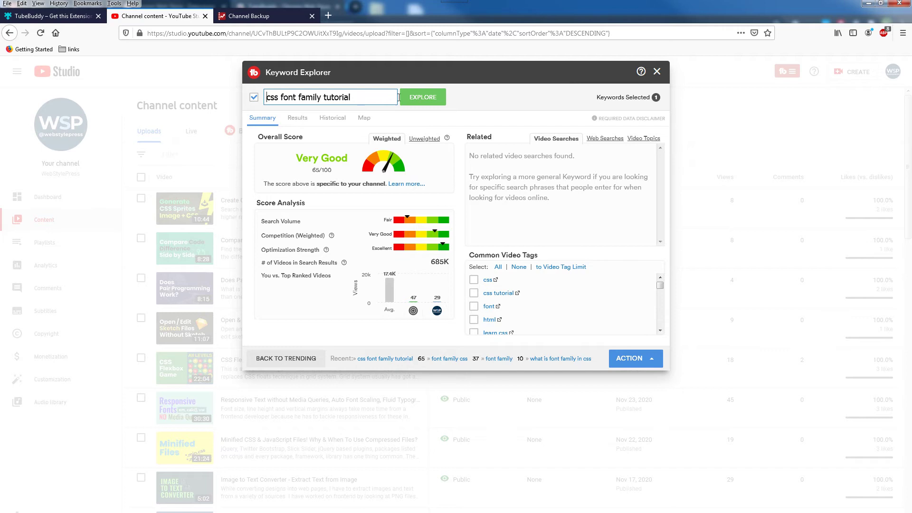
drag(281, 97, 322, 98)
click(362, 95)
drag(362, 95, 265, 98)
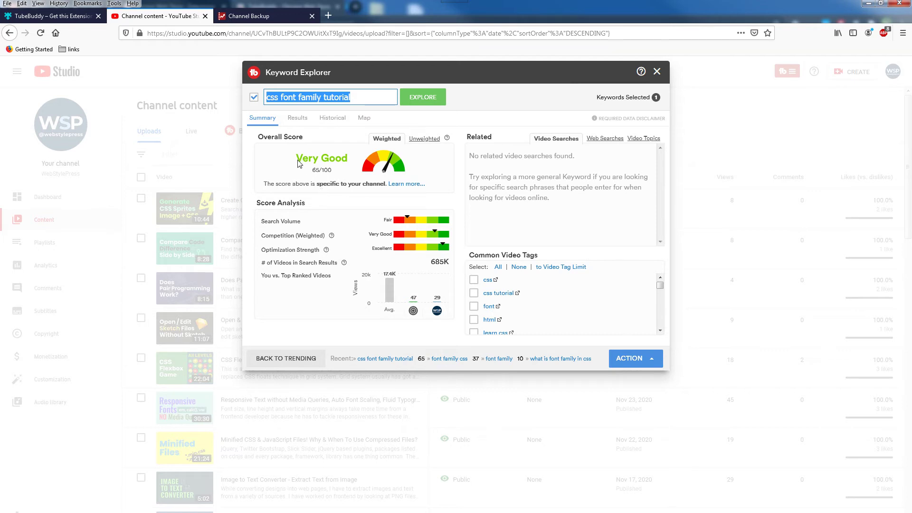
drag(354, 158, 354, 161)
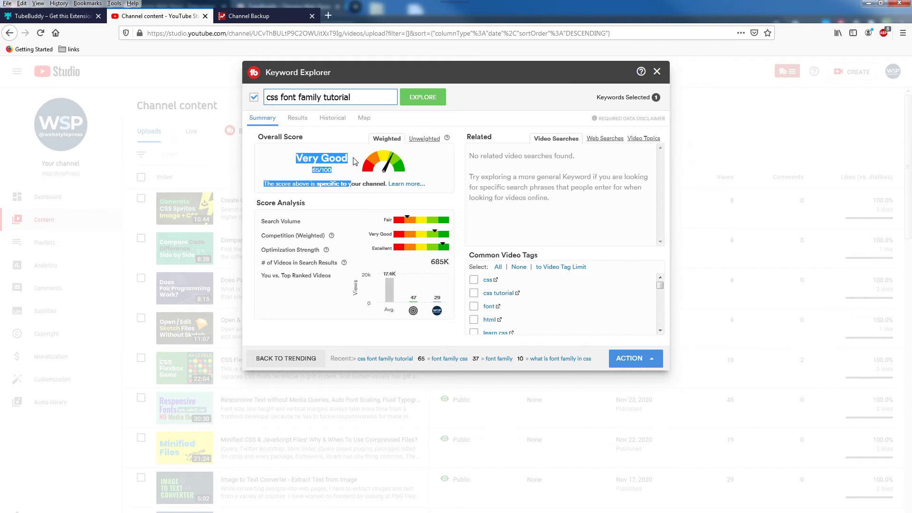
click(354, 161)
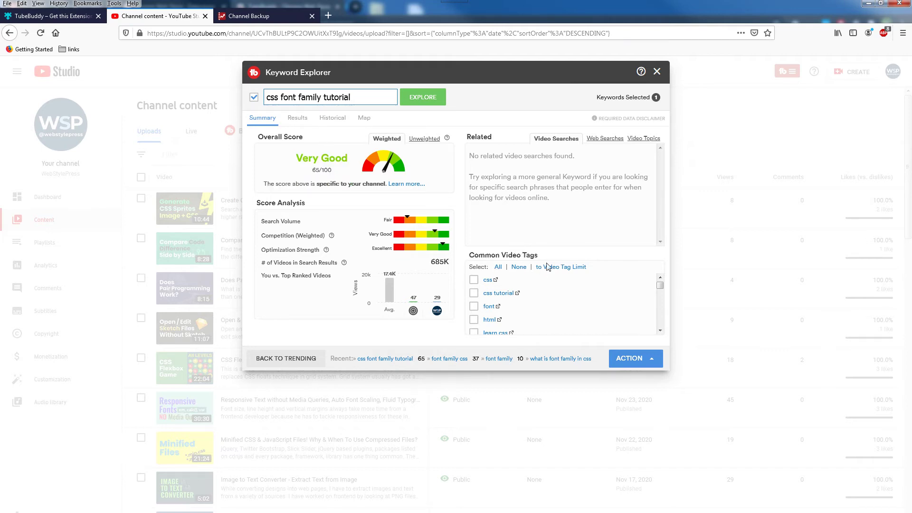
Select the common video tags up to the video tag limit and view the actions available for them.
click(499, 267)
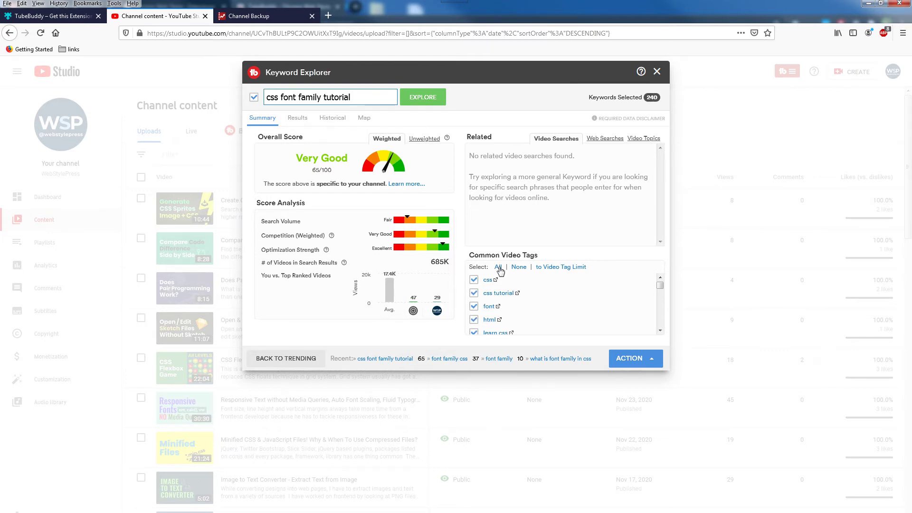
click(561, 268)
mouse_move(660, 285)
mouse_down()
mouse_move(664, 333)
mouse_move(662, 279)
mouse_up()
click(650, 360)
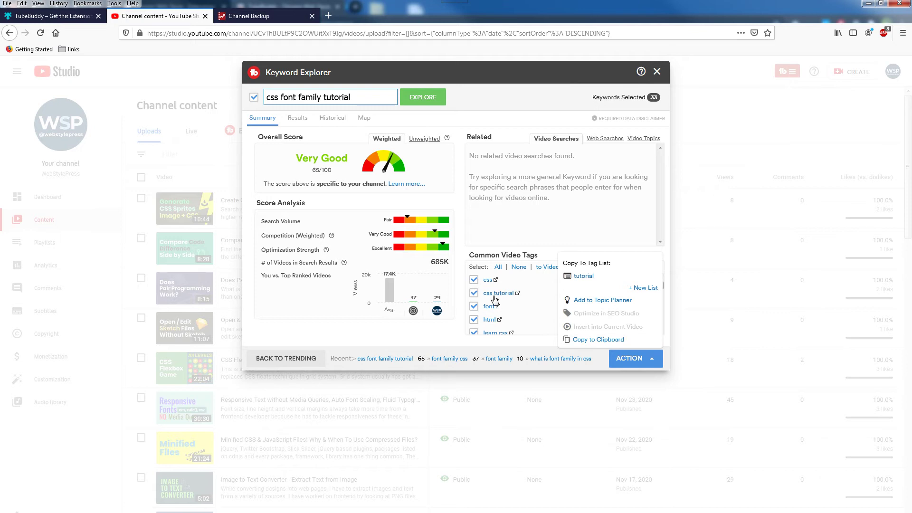
click(531, 230)
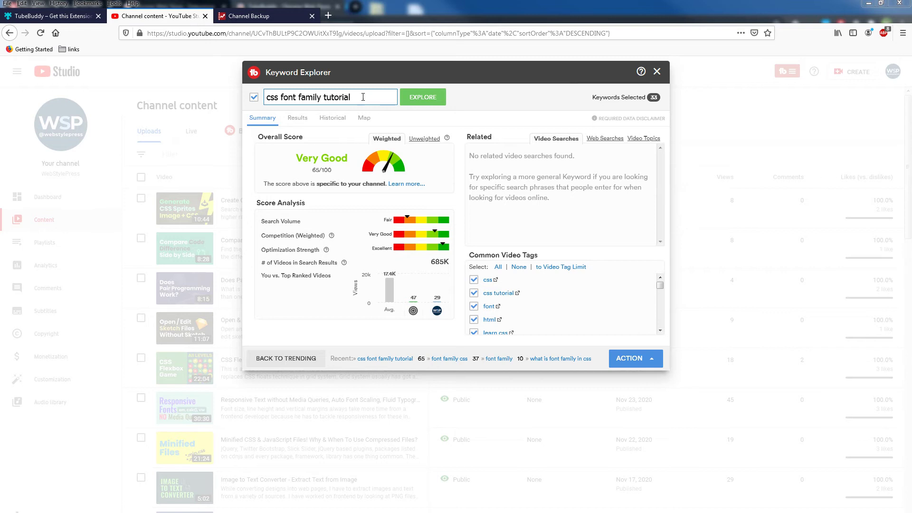
Copy the keyword "css font family tutorial" and close Keyword Explorer.
drag(362, 96, 264, 96)
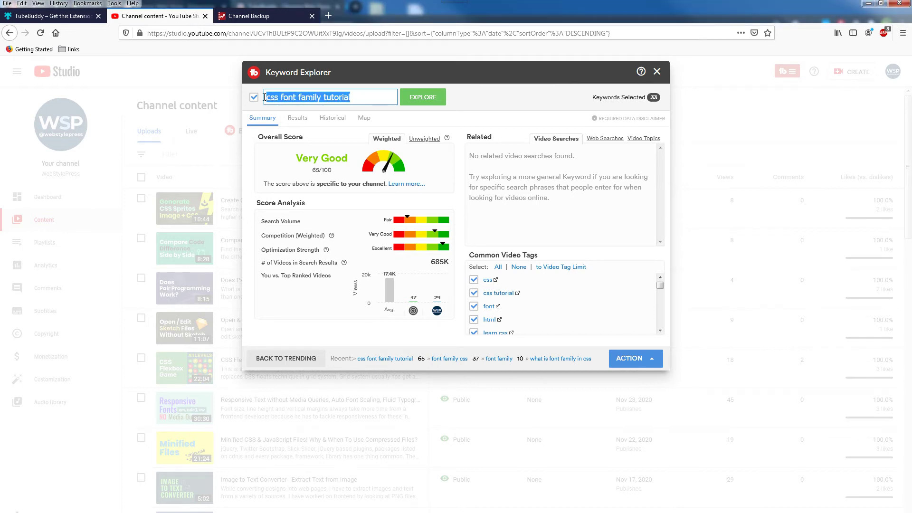
right_click(305, 98)
click(328, 129)
click(657, 72)
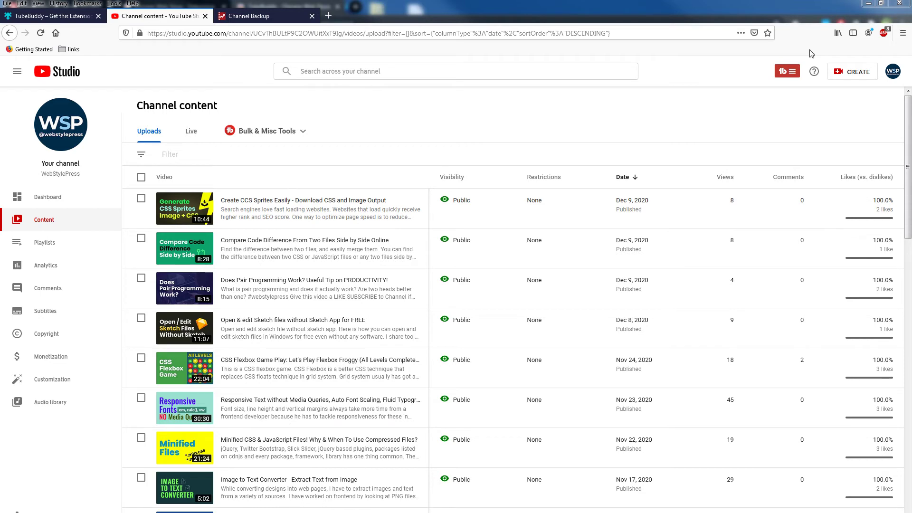
Open TubeBuddy's SEO Studio and read its introduction about title, description and tags.
click(790, 78)
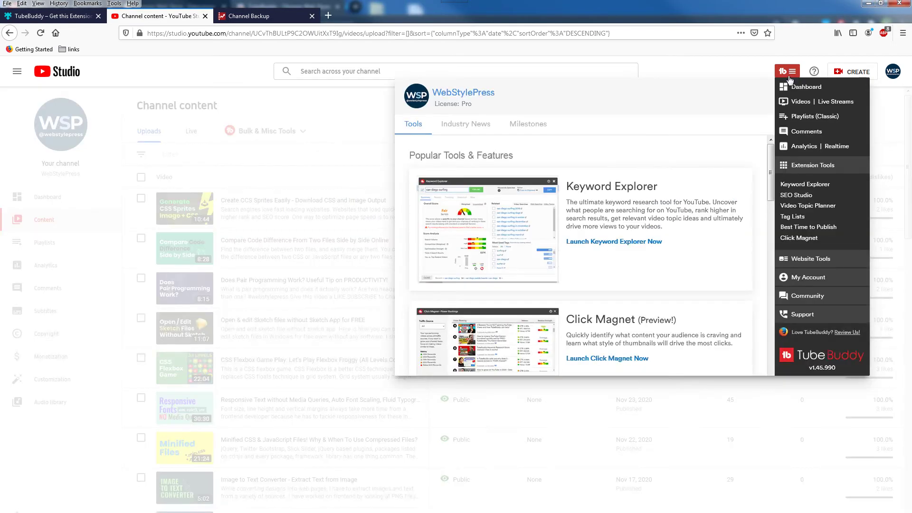
click(796, 195)
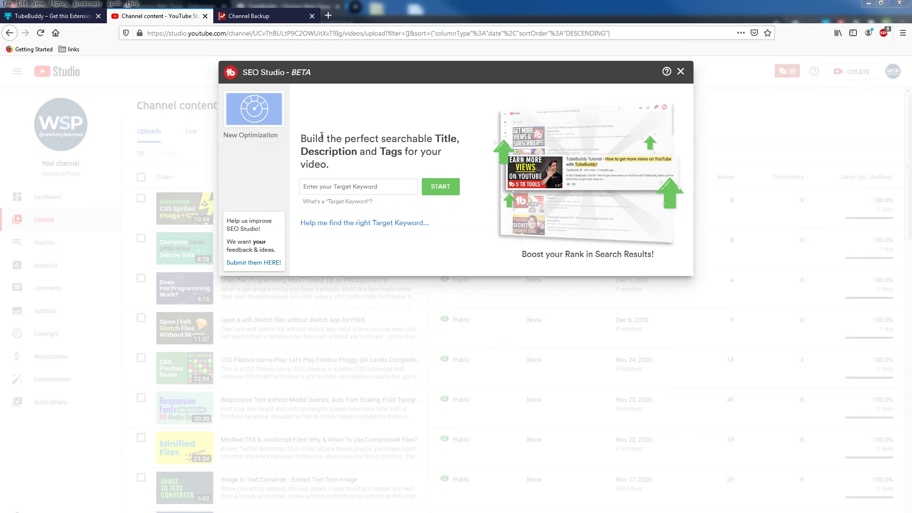
double_click(446, 139)
triple_click(329, 151)
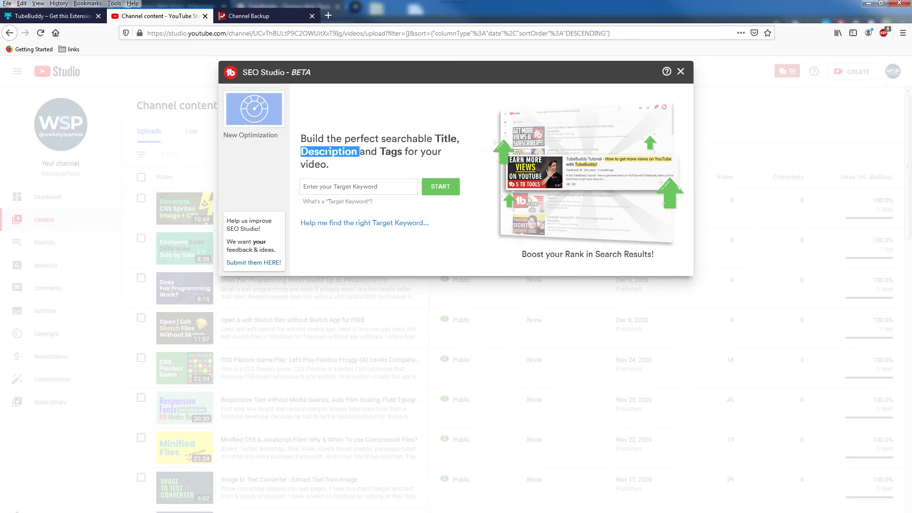
double_click(391, 152)
click(392, 157)
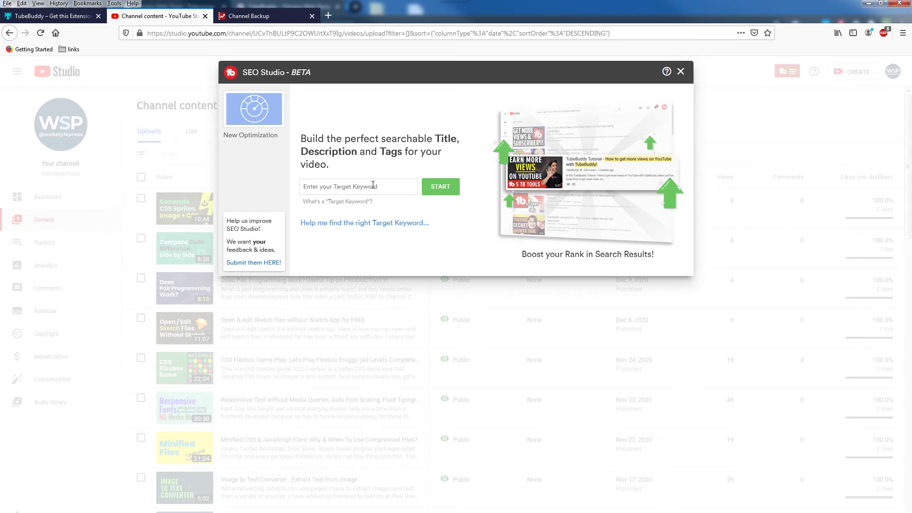
Start a new optimization with the target keyword "font family".
key(ctrl+v)
key(BackSpace)
key(BackSpace)
key(BackSpace)
key(BackSpace)
key(BackSpace)
key(BackSpace)
key(BackSpace)
key(BackSpace)
key(BackSpace)
key(Home)
key(shift+Right)
key(shift+Right)
key(shift+Right)
key(BackSpace)
click(442, 192)
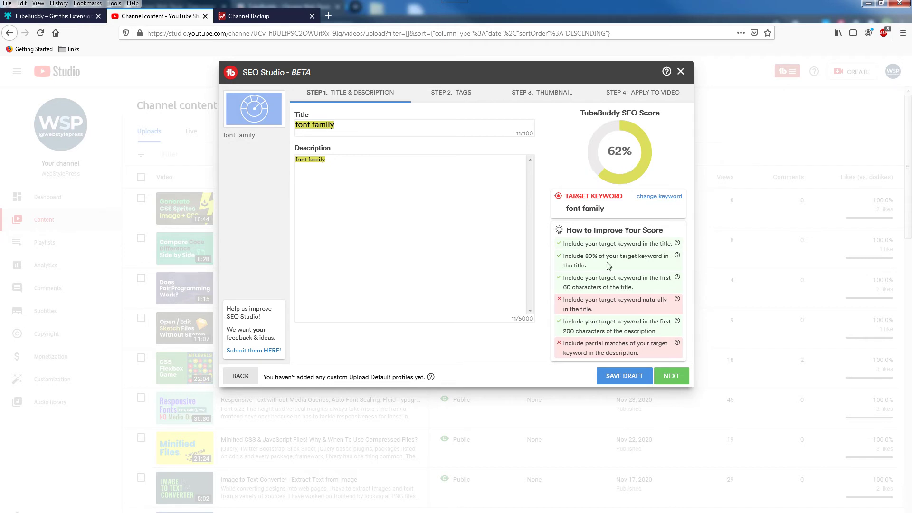
Review the suggestions for improving the score and replace the title with "css font family tutorial".
drag(571, 300, 645, 302)
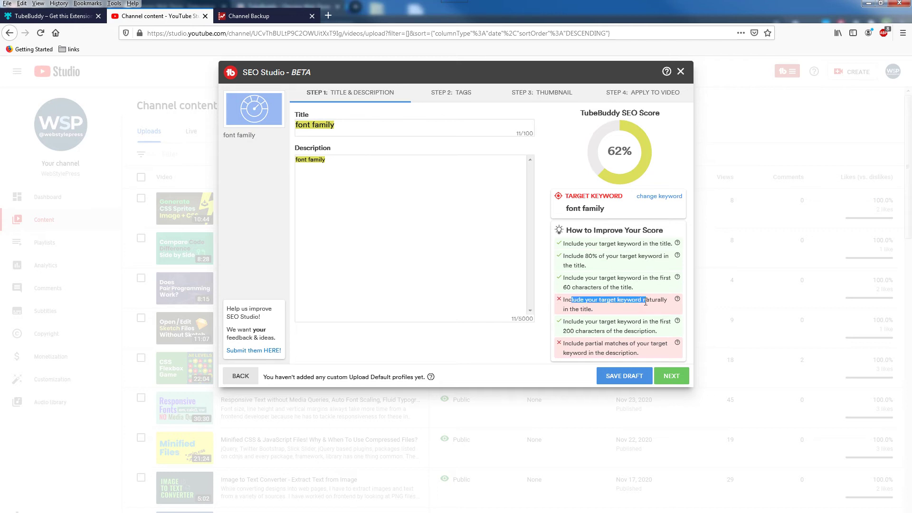
click(586, 312)
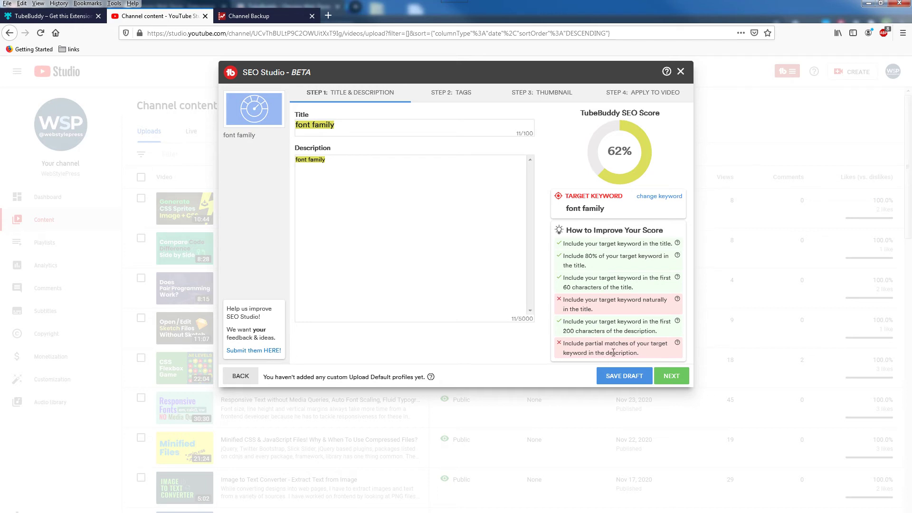
click(363, 126)
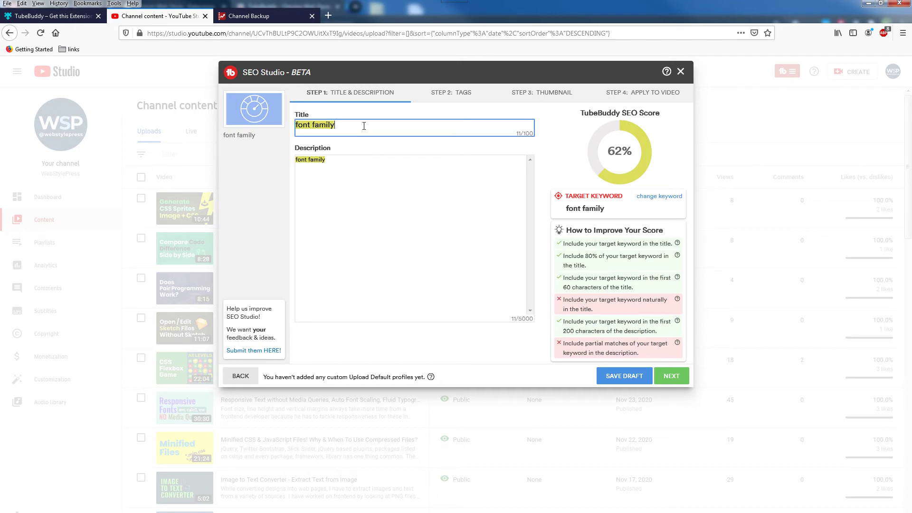
key(ctrl+a)
key(ctrl+v)
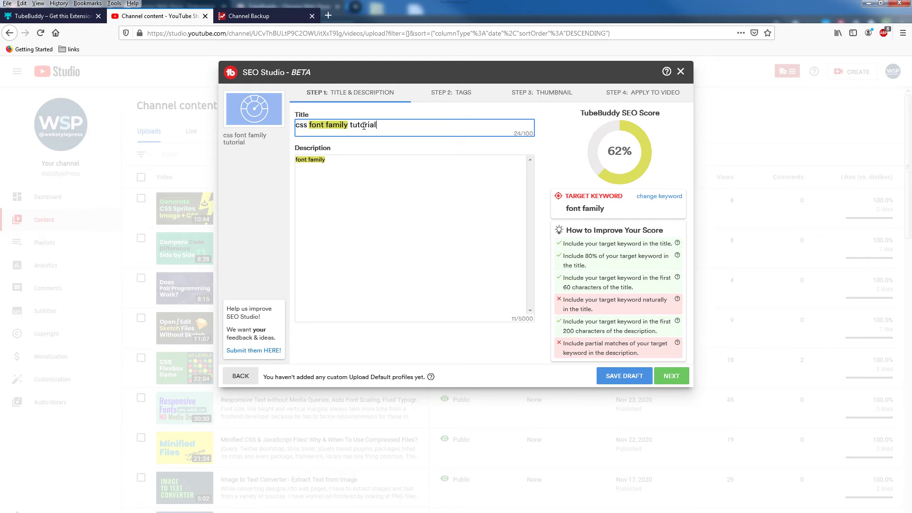
Replace the description with "css font family tutorial" and check the SEO score.
click(357, 164)
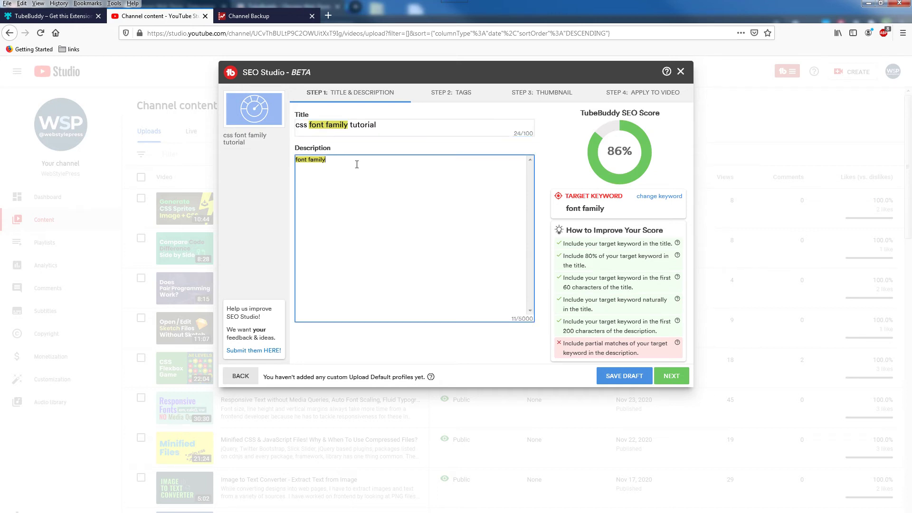
key(ctrl+a)
key(ctrl+v)
click(609, 147)
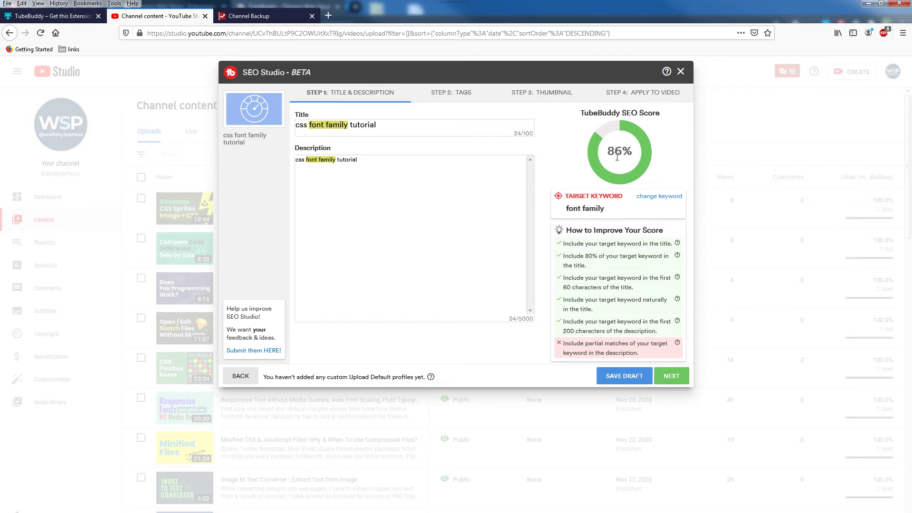
double_click(633, 147)
Insert "What is font family?" in front of the existing title text.
click(400, 122)
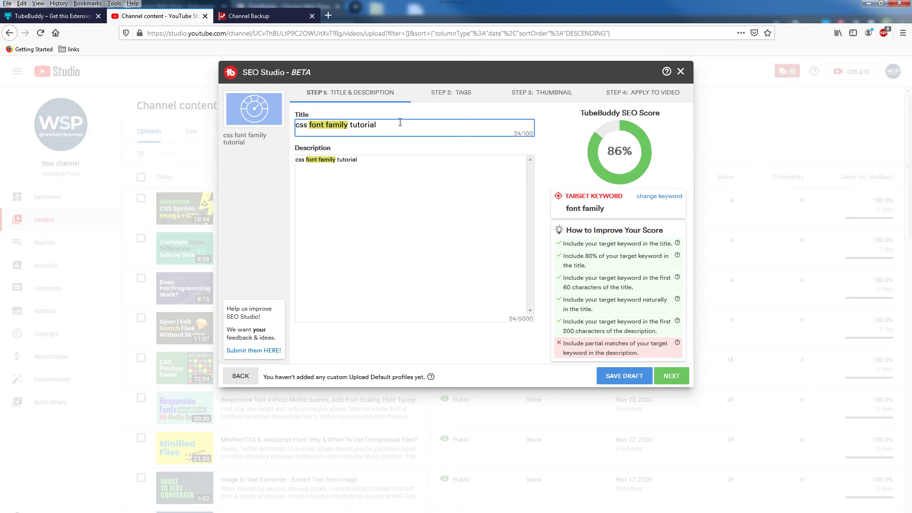
text(What)
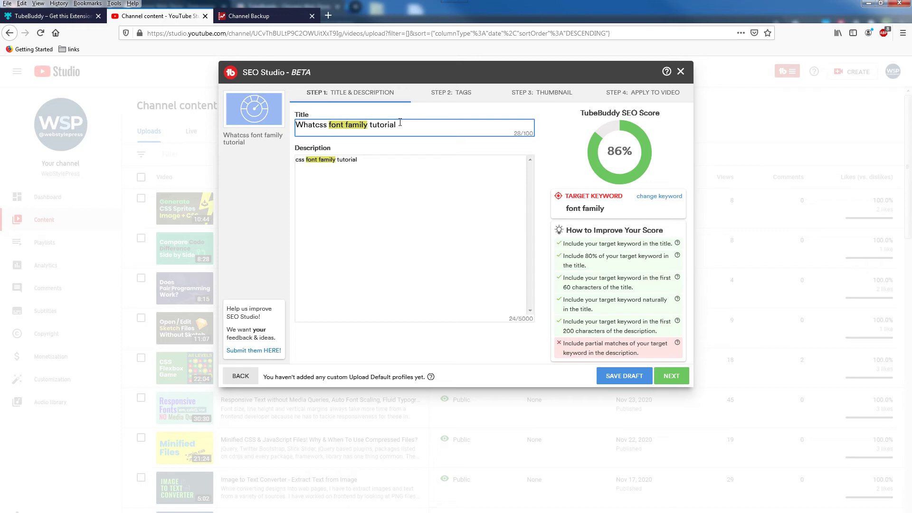
text( is font family)
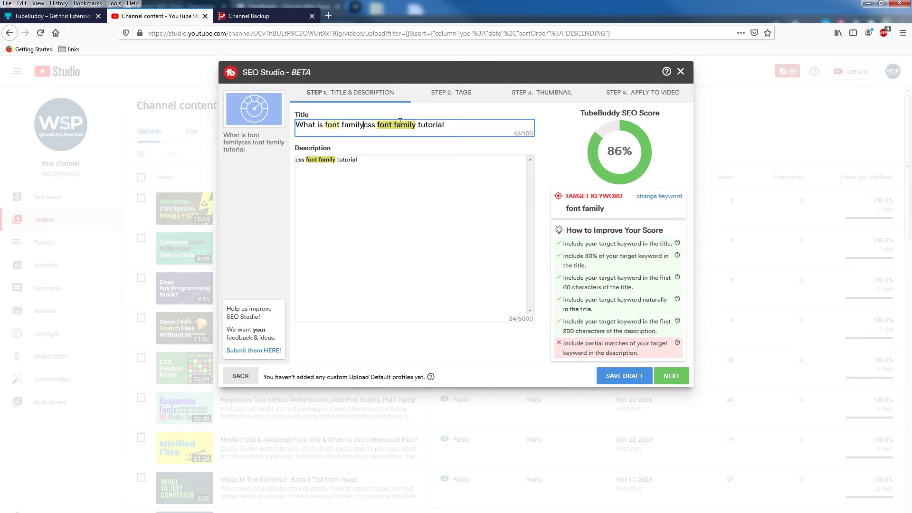
text(?)
Capitalize the words after the question mark in the title so they read "CSS Font Fmily Tutorial".
key(shift+Right)
key(shift+Right)
key(shift+Right)
text(CSS)
key(shift+Right)
text(F)
key(shift+Right)
text(F)
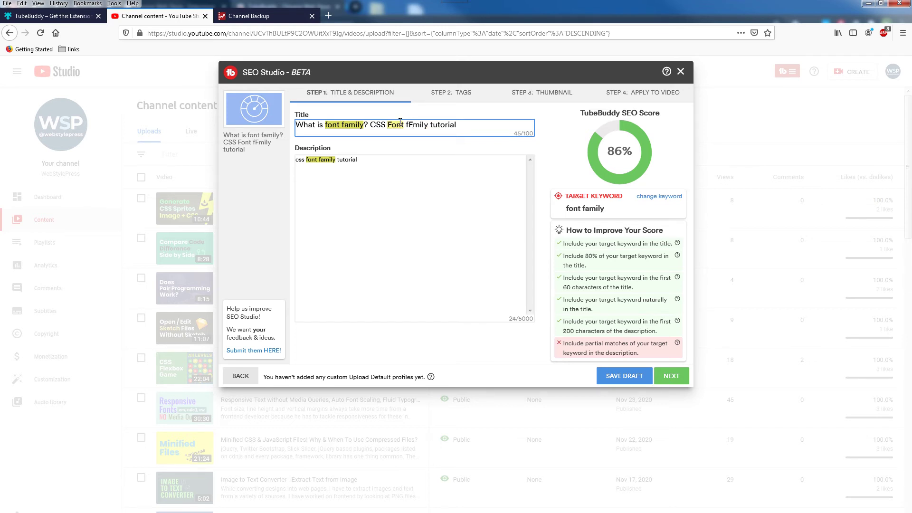
key(Delete)
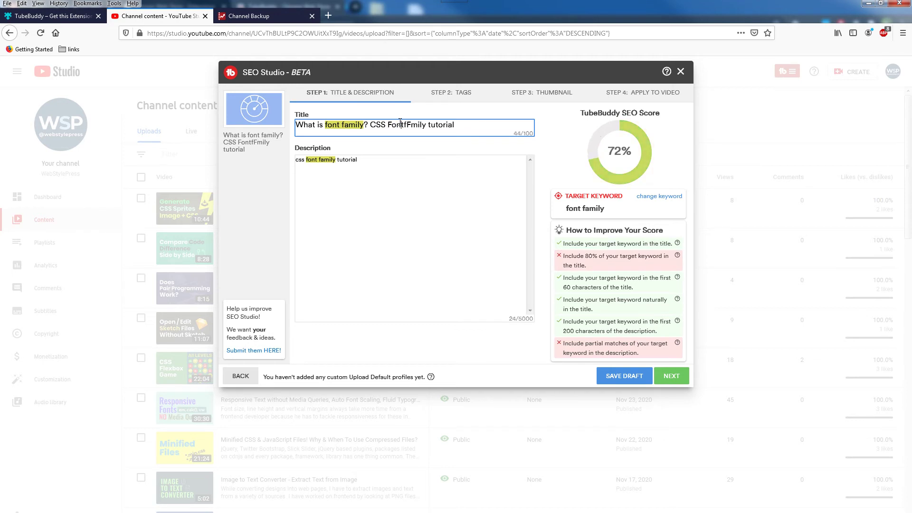
key(shift+Right)
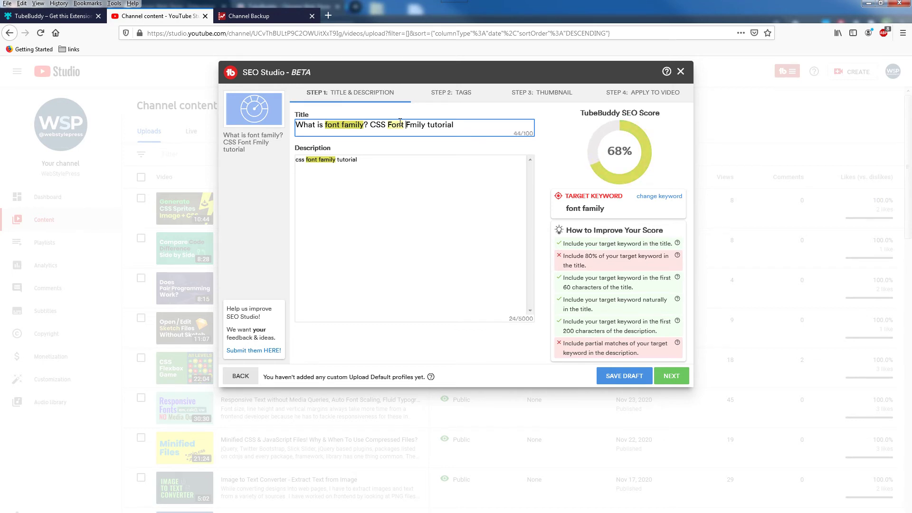
key(Right)
key(Right)
key(Right)
key(Right)
key(Right)
key(Right)
key(Right)
key(Right)
key(shift+Right)
text(T)
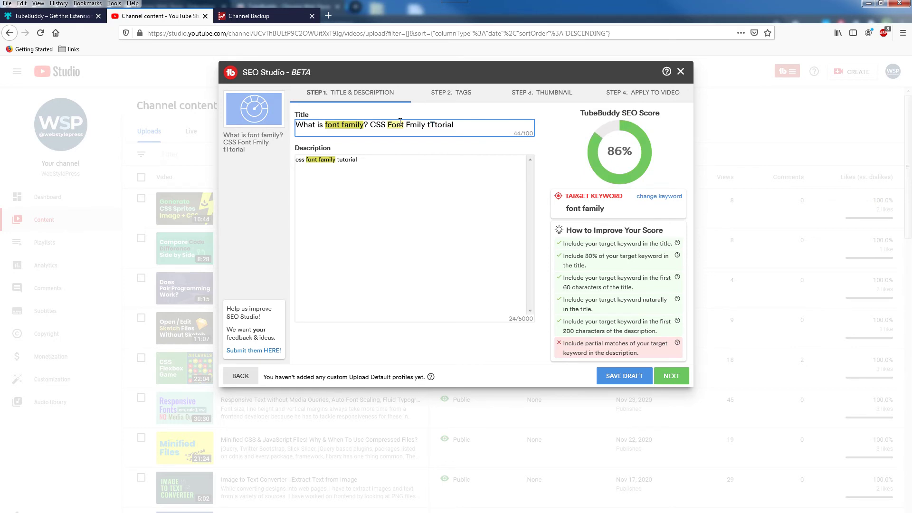
key(Delete)
text(u)
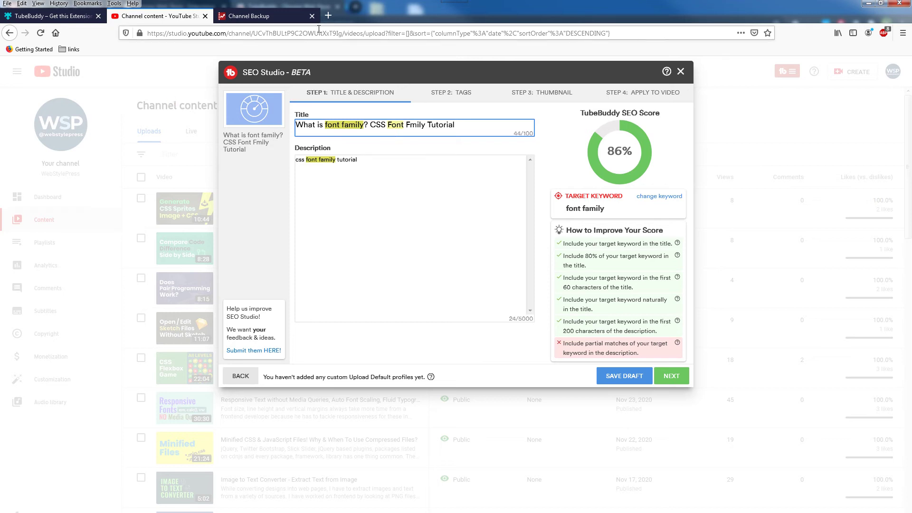
Close the Channel Backup page and the TubeBuddy extension page in the browser.
click(312, 15)
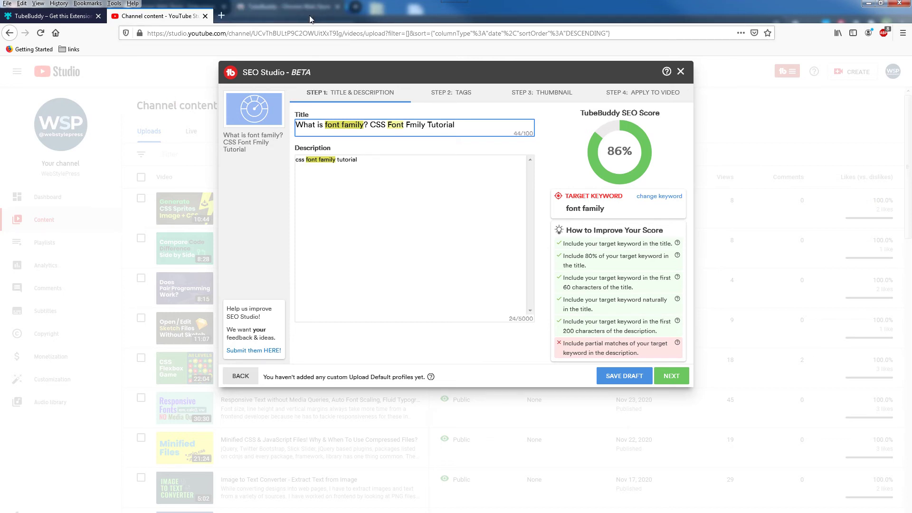
click(98, 16)
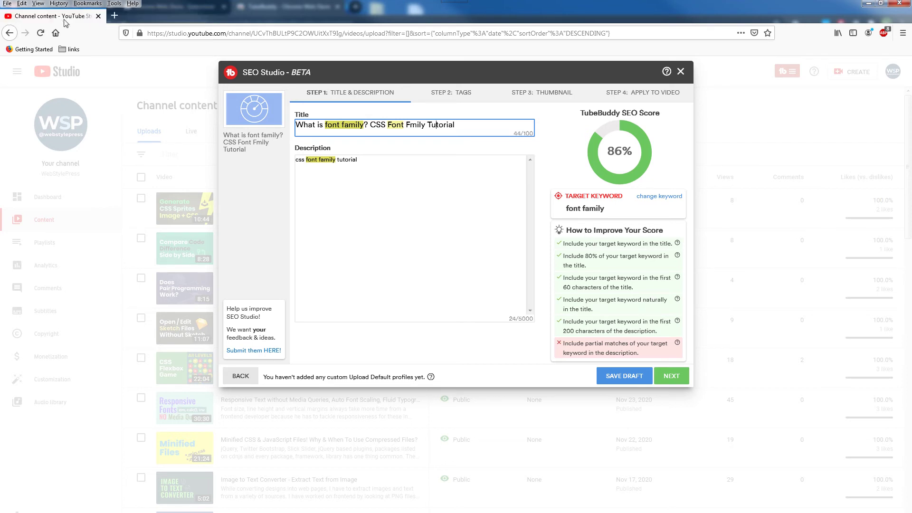
Add a paragraph below the description's first line, beginning "The font-family CSS property specifies the font for an element in HTML.".
click(427, 189)
click(427, 189)
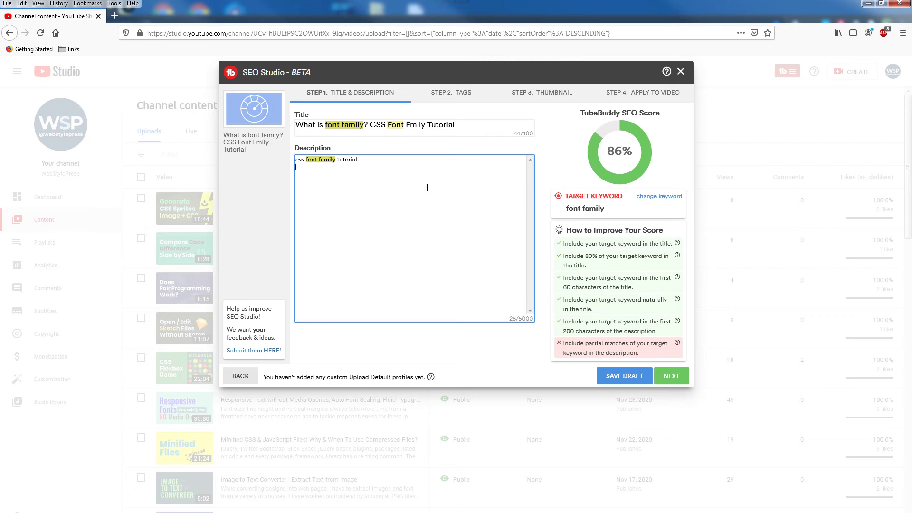
text(The font-family CSS property specifies the font for an element in HTML. It can hold several font names as "fallback" and one generic family. If the browser does not support or find the first font, it tries the next font. A font family contains the font name that you want to use, fallback font names and generic family name at the end.)
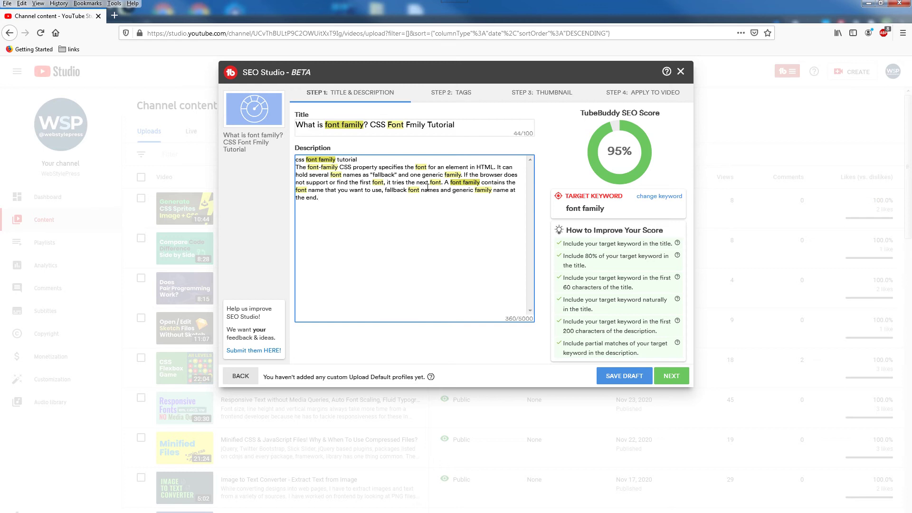
Delete the first description line "css font family tutorial" so the description starts with the font-family property paragraph.
key(shift+Down)
key(Delete)
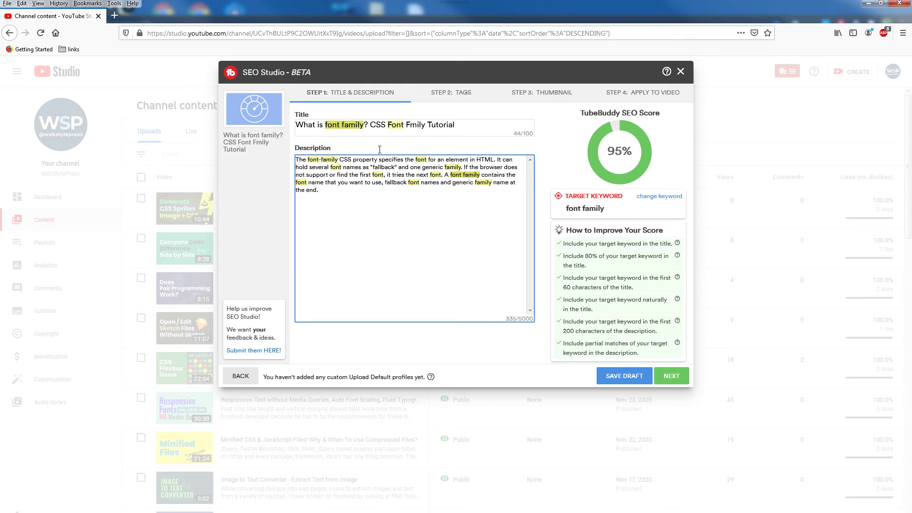
click(342, 128)
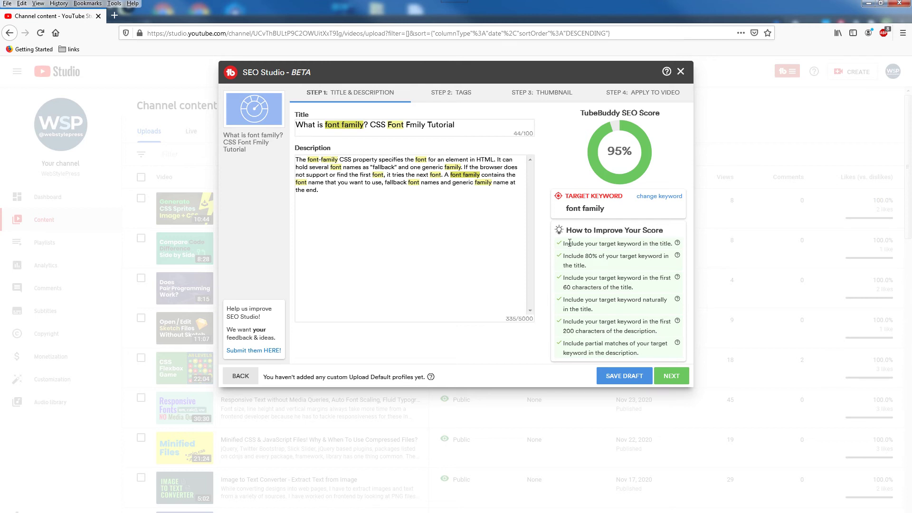
drag(578, 255, 656, 352)
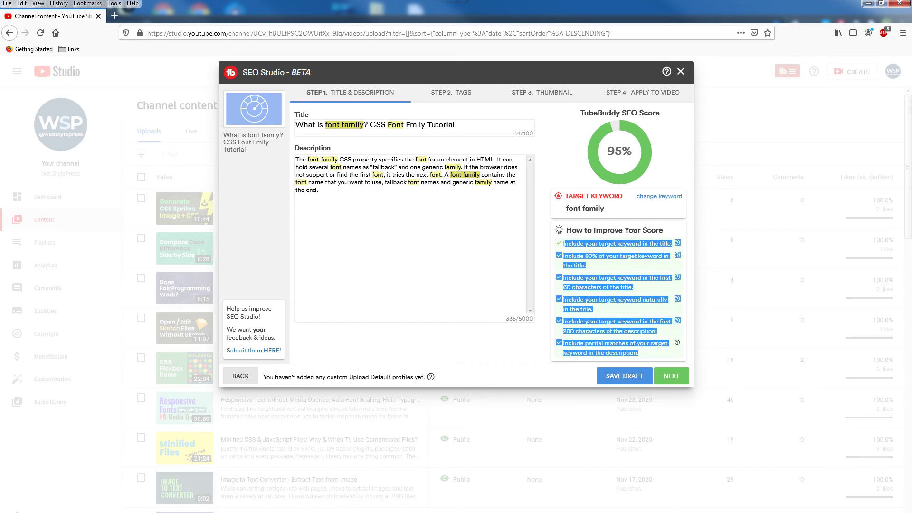
click(440, 147)
click(469, 129)
click(454, 200)
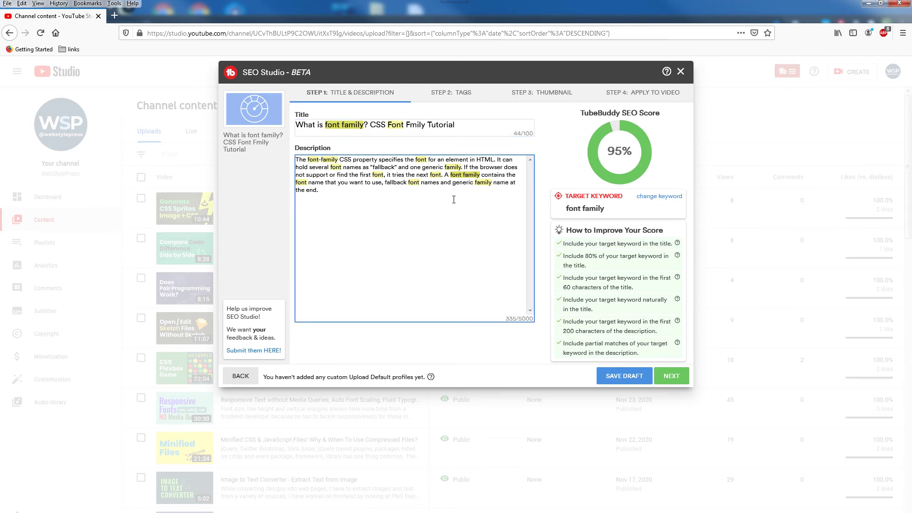
Go to the Tags stage and add the suggested tags up to the tag limit.
click(451, 94)
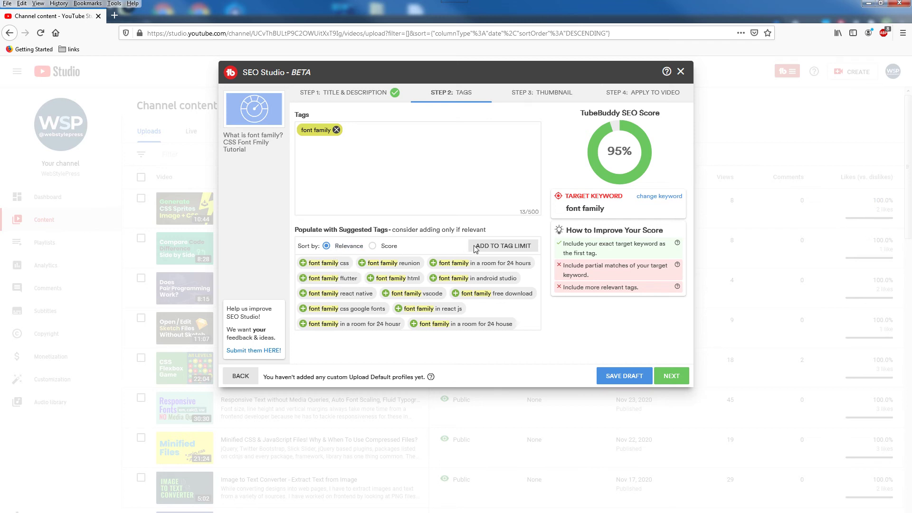
click(506, 250)
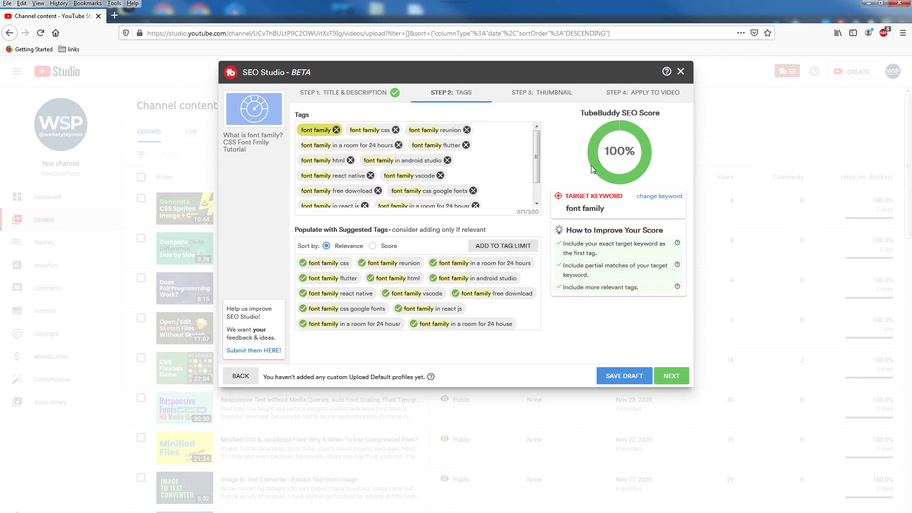
drag(610, 150, 633, 150)
click(633, 151)
Remove the irrelevant suggested tags, keeping only "font family", "font family css" and "font family html".
scroll(537, 153, down, 1)
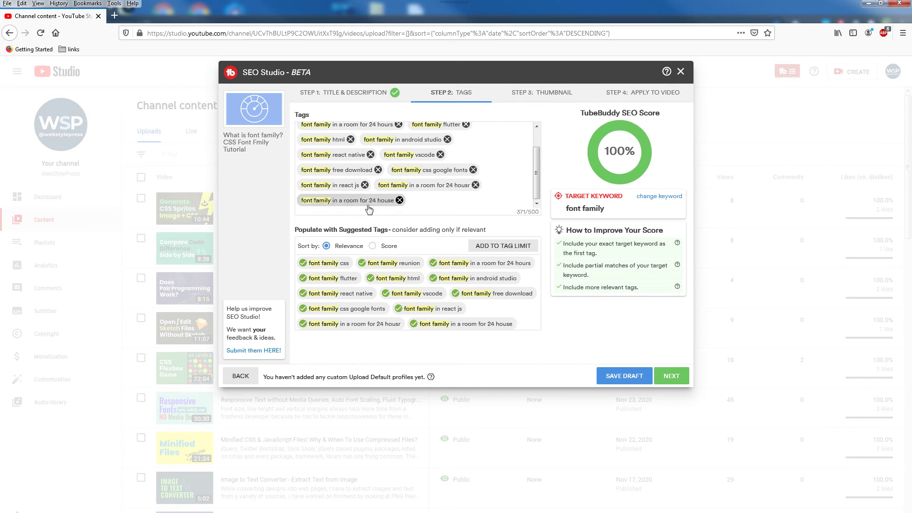
click(399, 200)
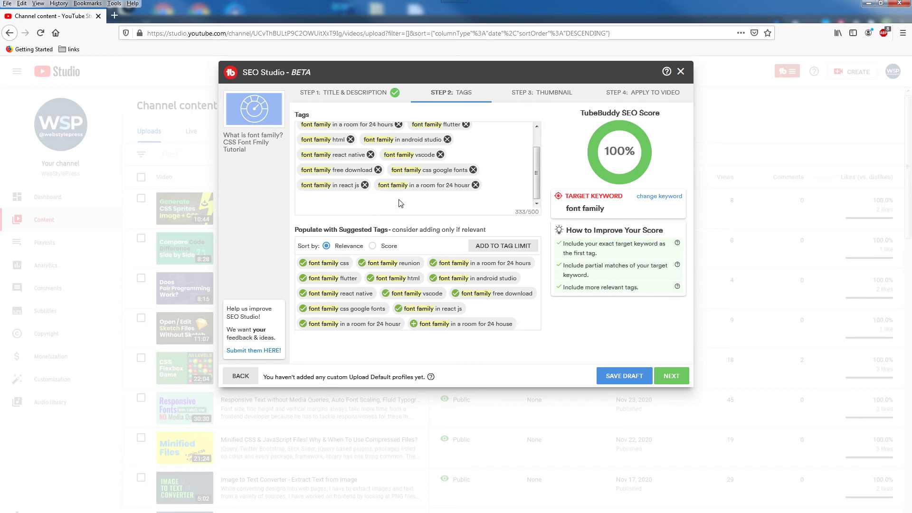
click(475, 185)
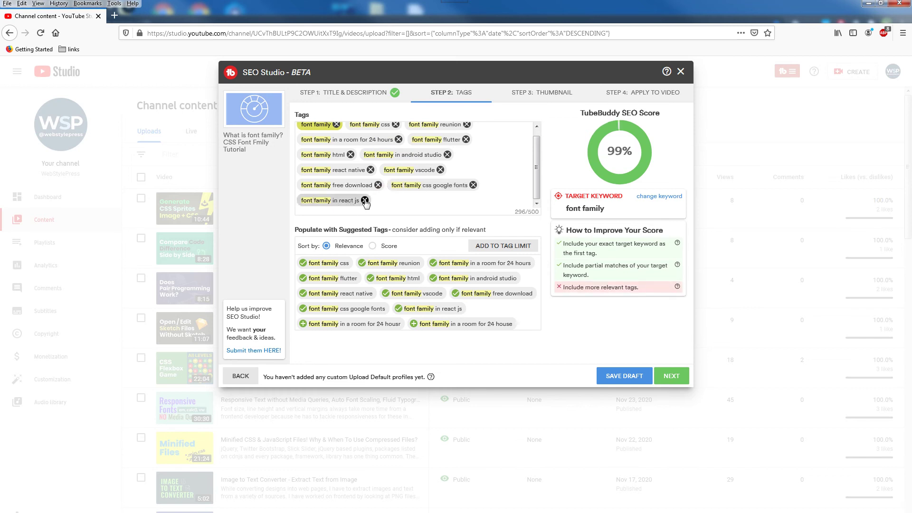
key(BackSpace)
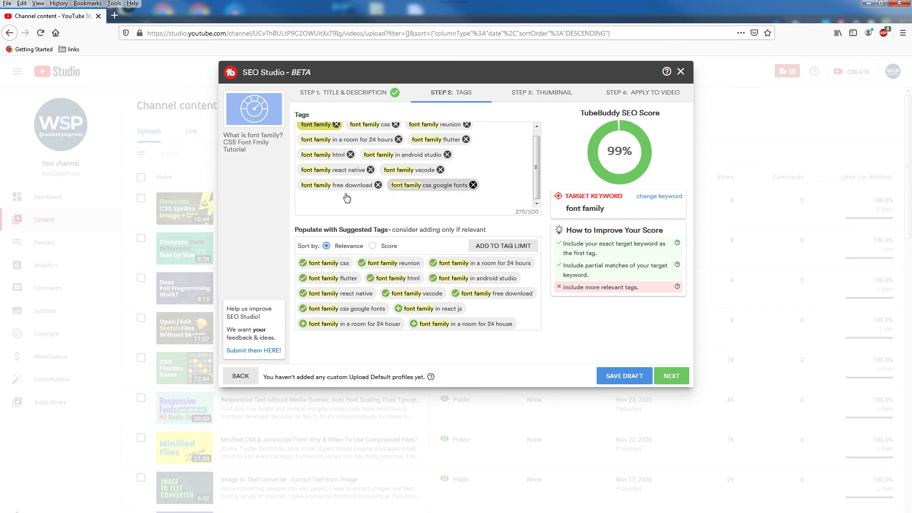
key(BackSpace)
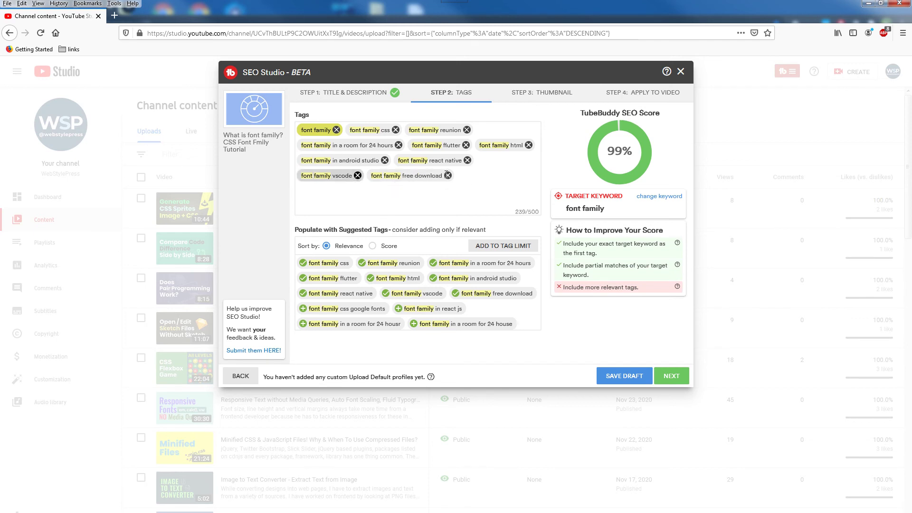
click(379, 176)
click(467, 161)
click(384, 160)
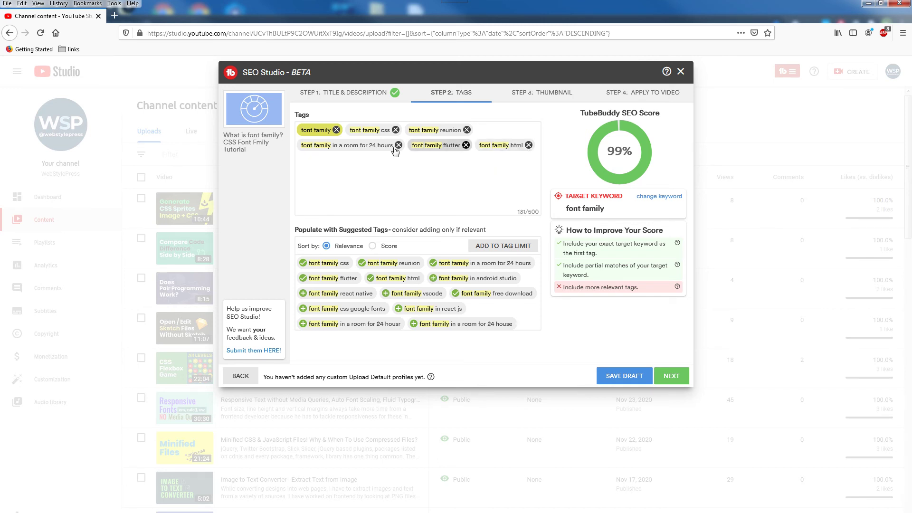
click(466, 145)
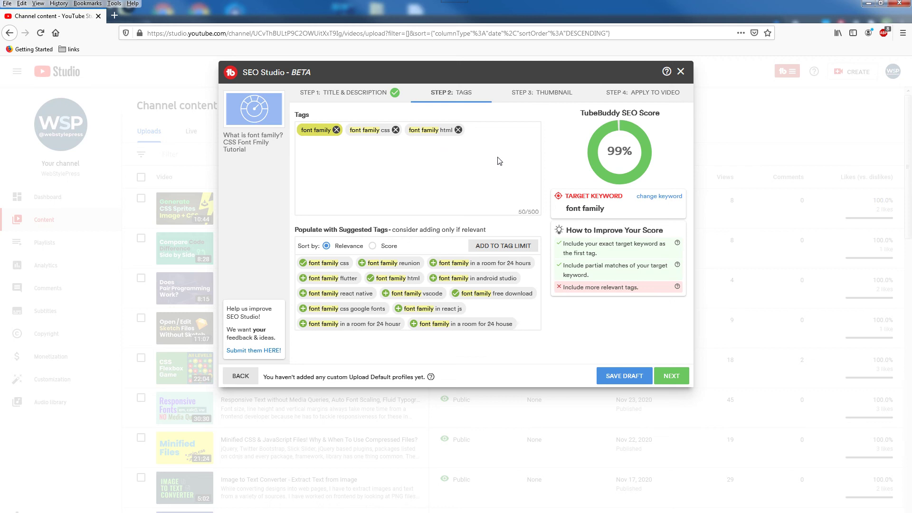
Add a comma-separated list of tags including "css tutorial", "css3", "typography", "font-family", "learn css" and "css font-family", and dismiss the duplicate notice.
double_click(637, 156)
click(493, 178)
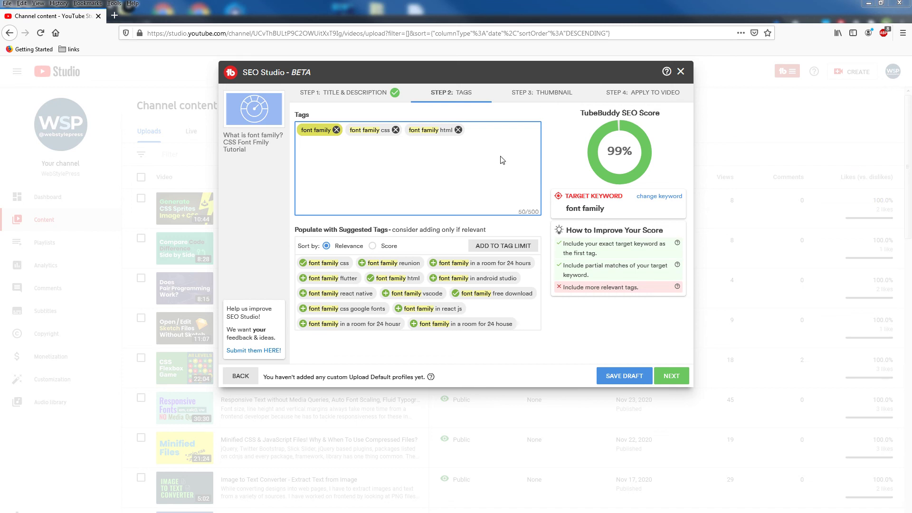
text(font-family, font family css)
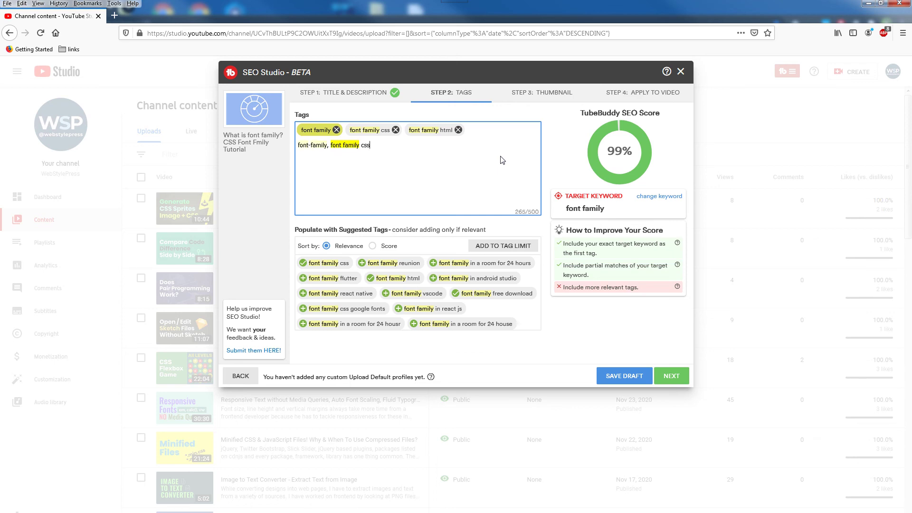
key(Return)
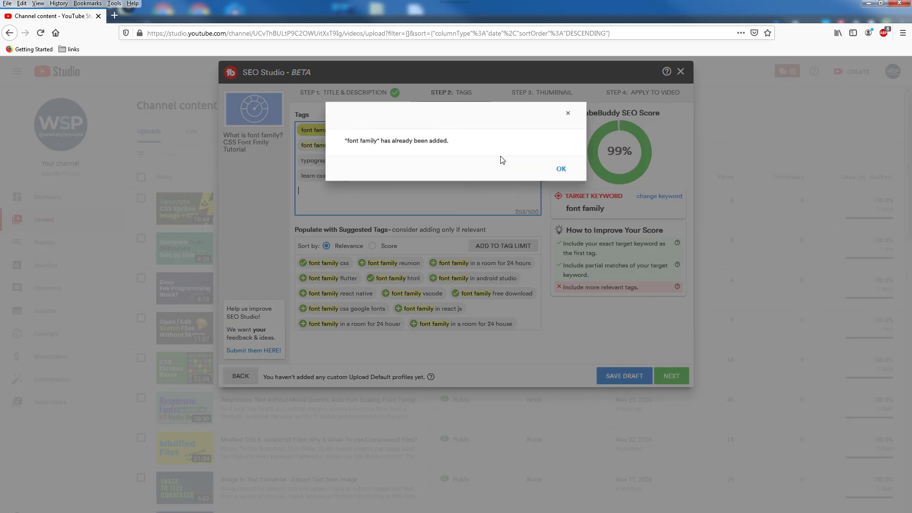
click(568, 115)
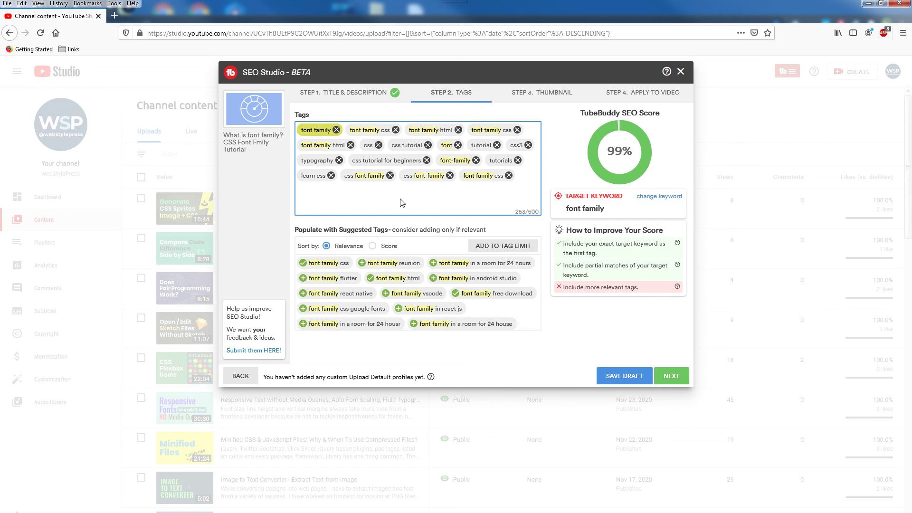
click(346, 97)
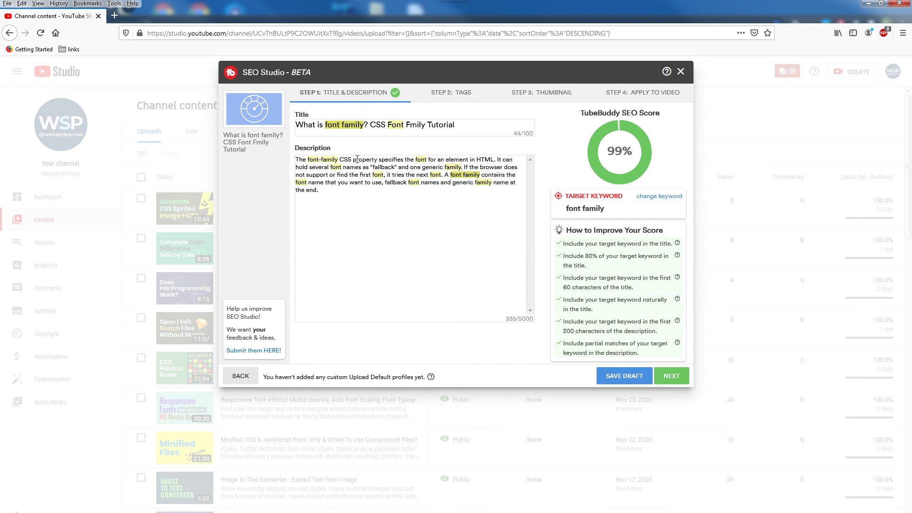
click(462, 97)
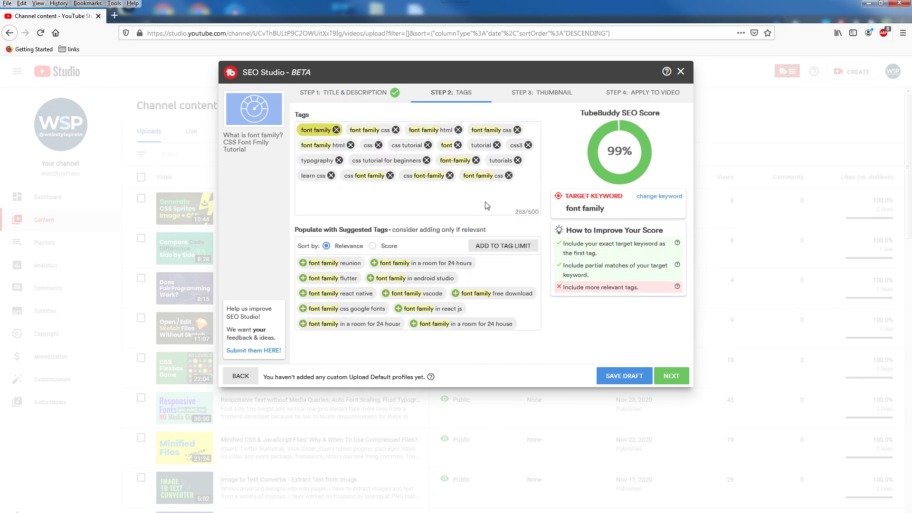